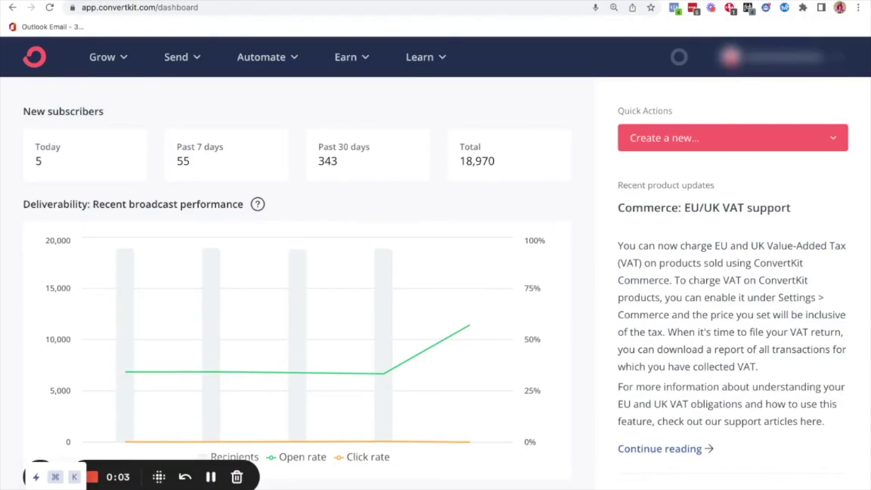
Open the Grow menu in the ConvertKit dashboard's top navigation.
left_click(123, 64)
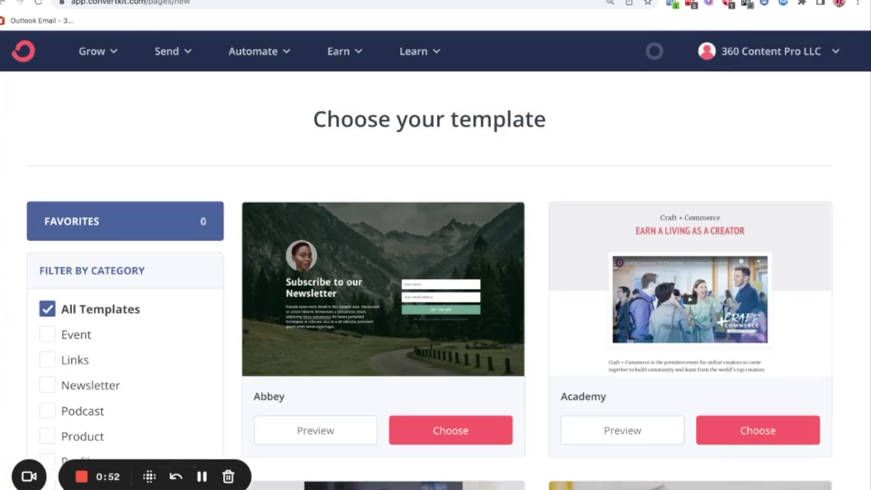
Filter the landing page template gallery to eBook templates and locate Pierce.
scroll(539, 241, "down", 3)
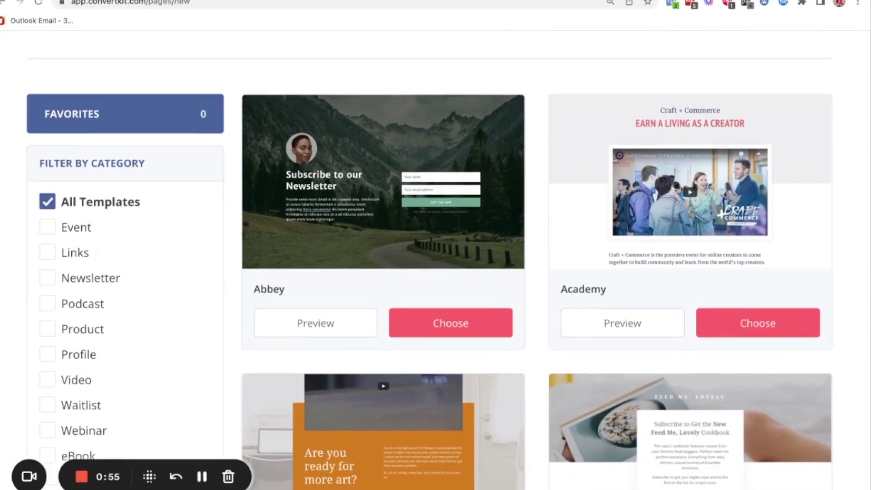
scroll(449, 265, "down", 2)
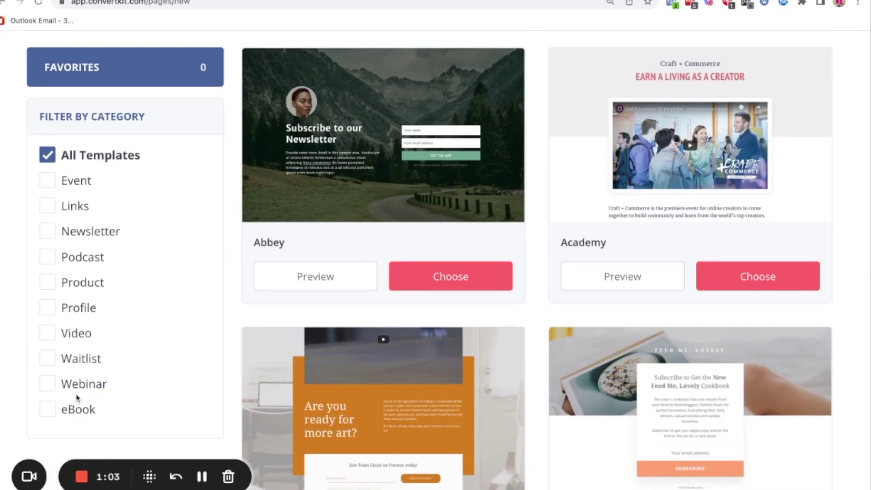
left_click(47, 411)
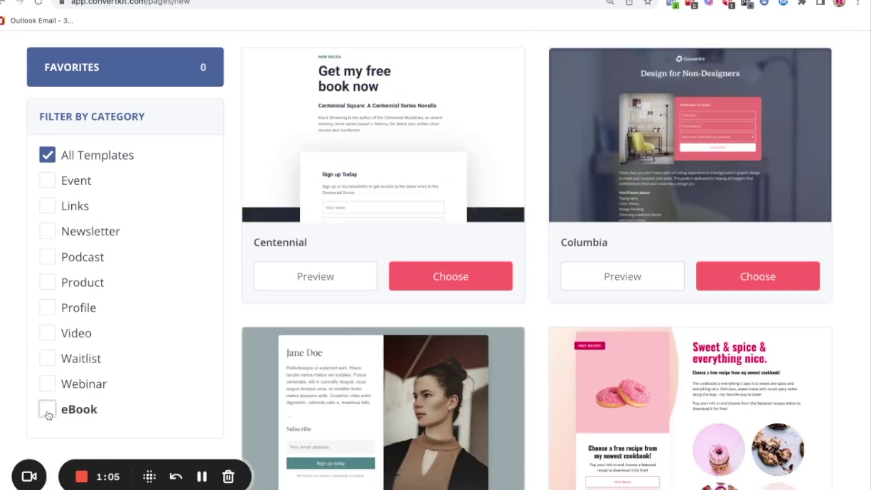
scroll(513, 354, "up", 3)
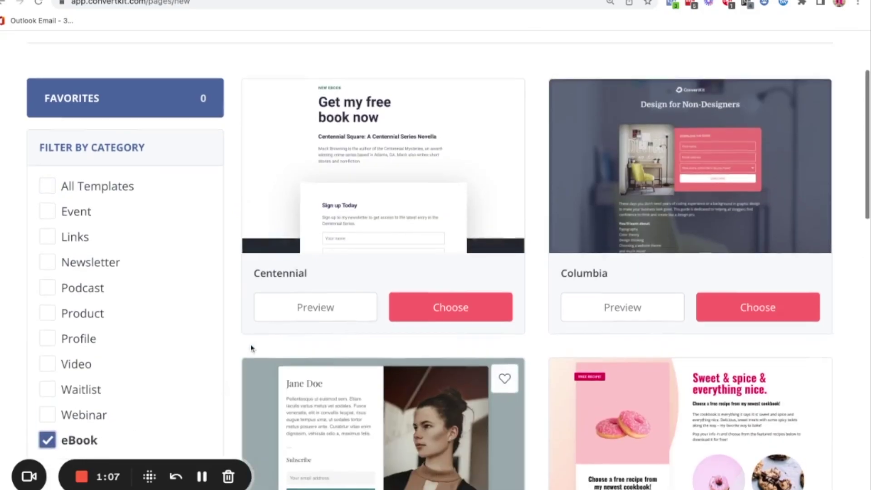
scroll(531, 316, "down", 8)
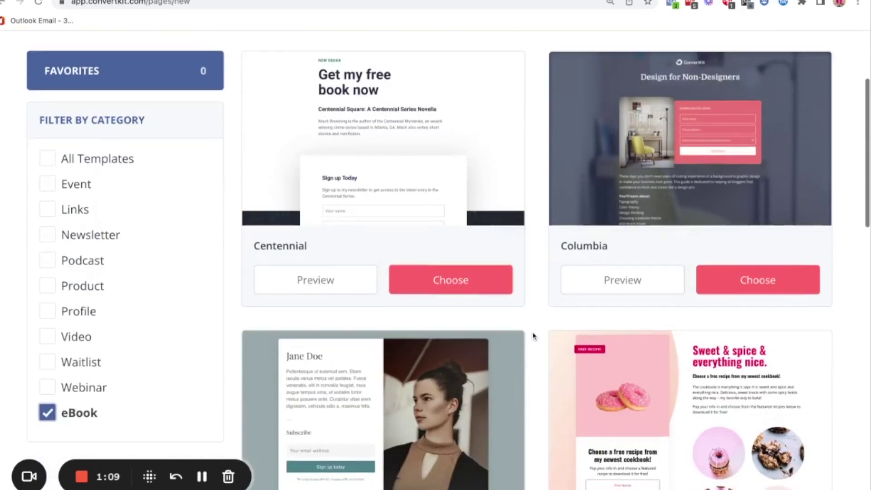
scroll(533, 336, "down", 6)
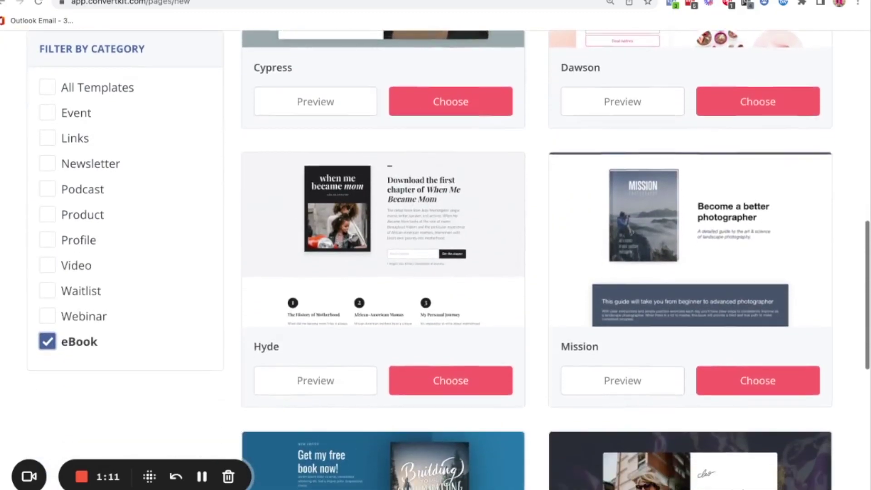
scroll(535, 259, "down", 7)
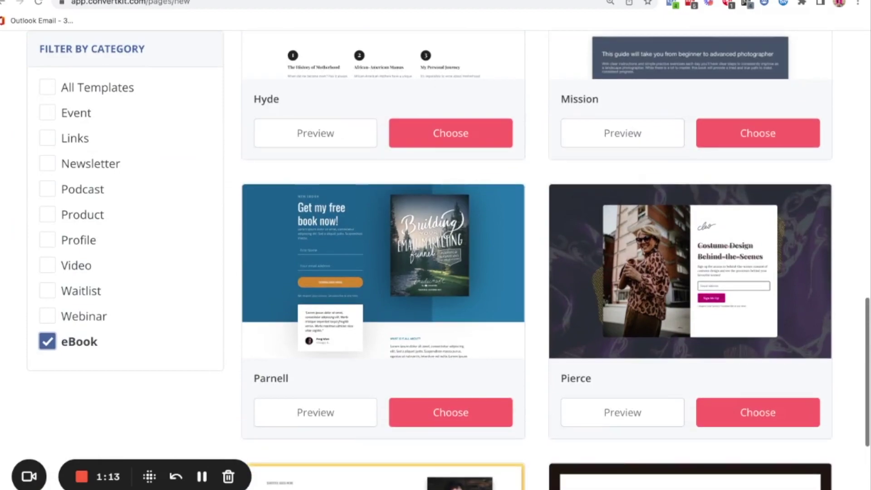
scroll(573, 355, "up", 4)
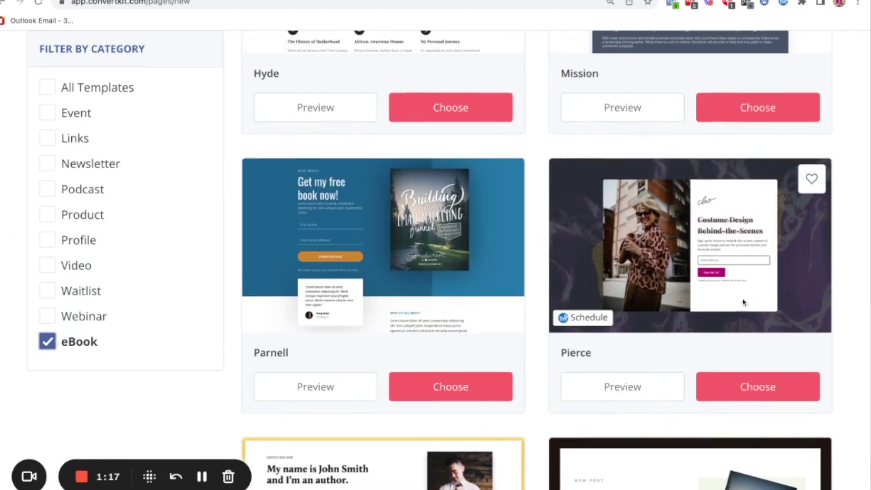
Start a new landing page from the Pierce template.
left_click(759, 393)
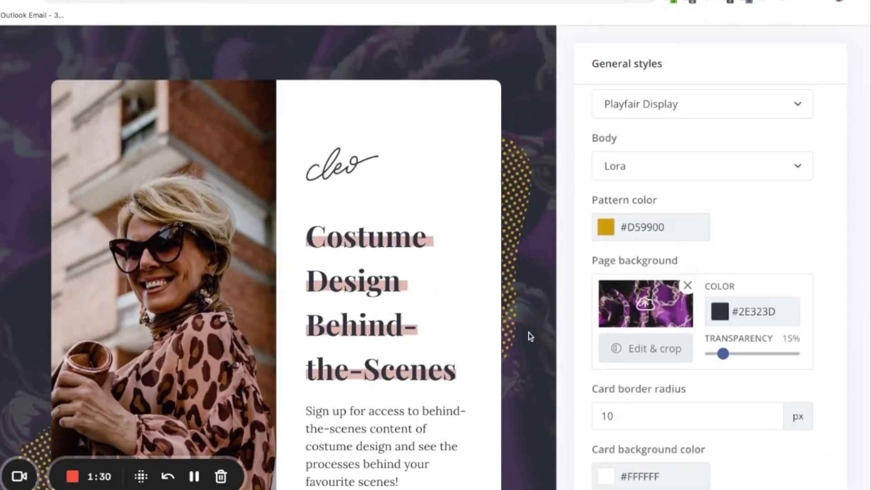
scroll(529, 332, "up", 2)
scroll(529, 332, "down", 3)
scroll(278, 257, "down", 3)
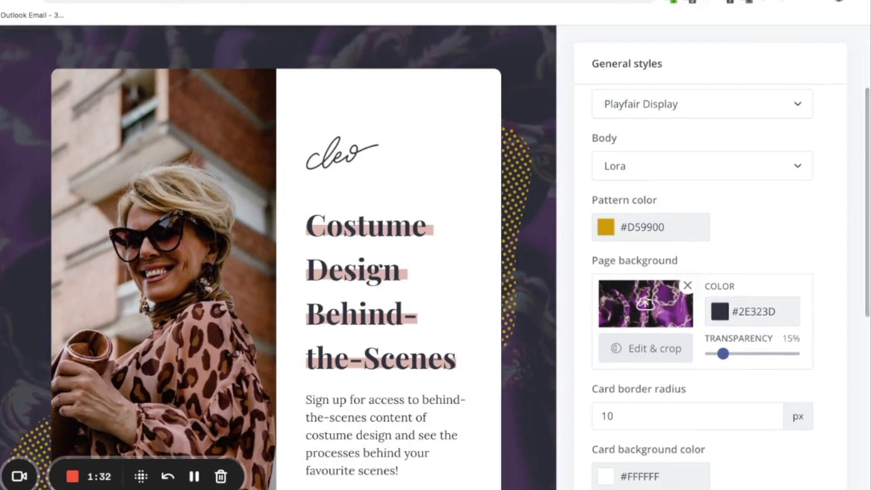
scroll(222, 237, "up", 3)
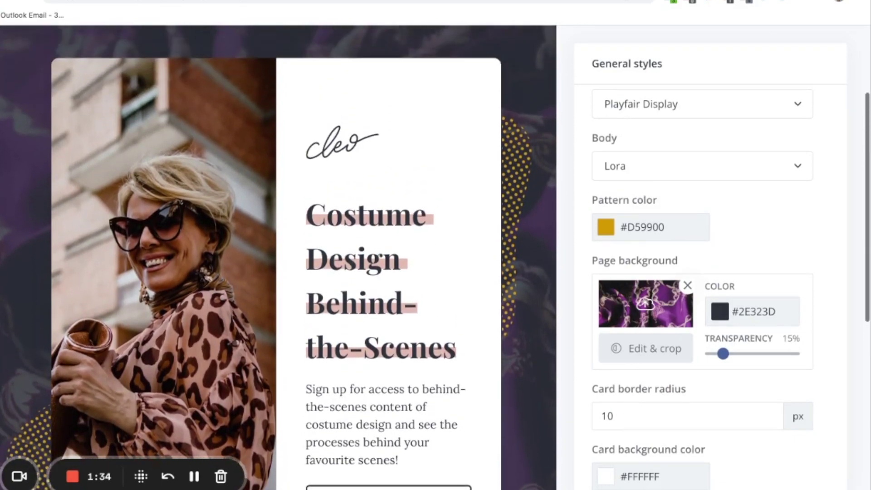
scroll(223, 236, "down", 2)
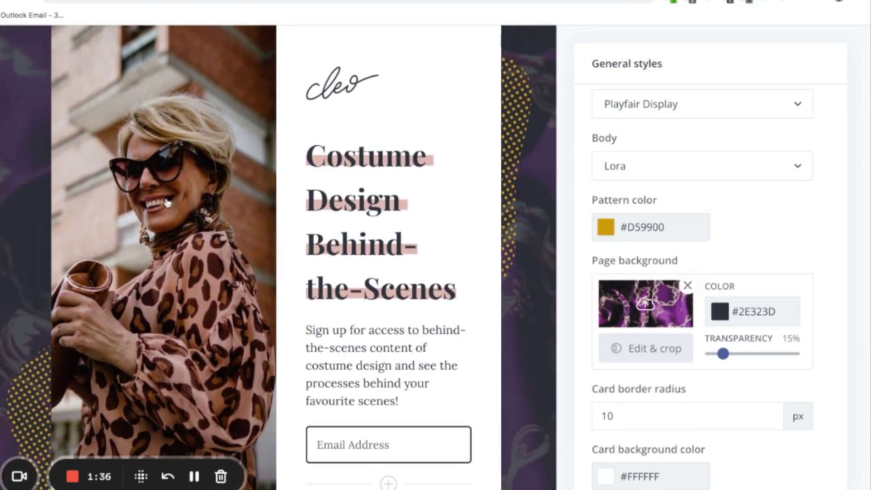
scroll(169, 201, "up", 2)
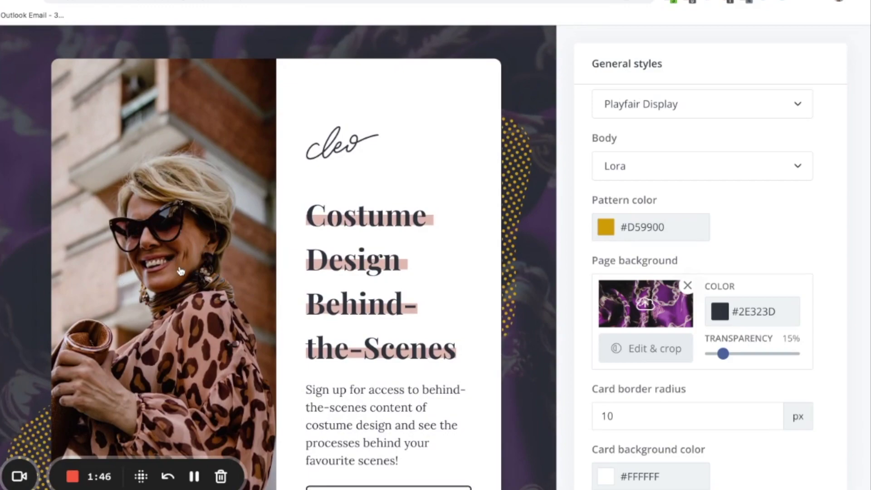
Review the Costume Design Behind-the-Scenes preview and the General styles panel.
scroll(592, 307, "up", 4)
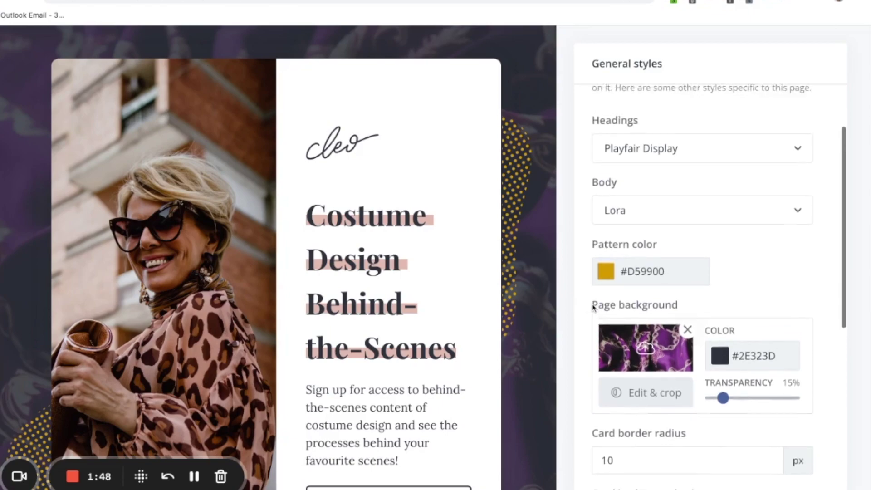
scroll(657, 257, "down", 3)
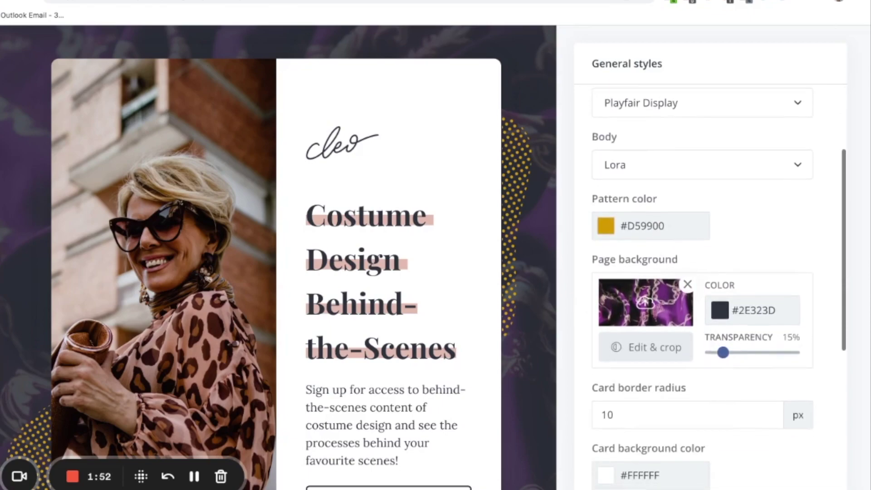
scroll(650, 221, "down", 1)
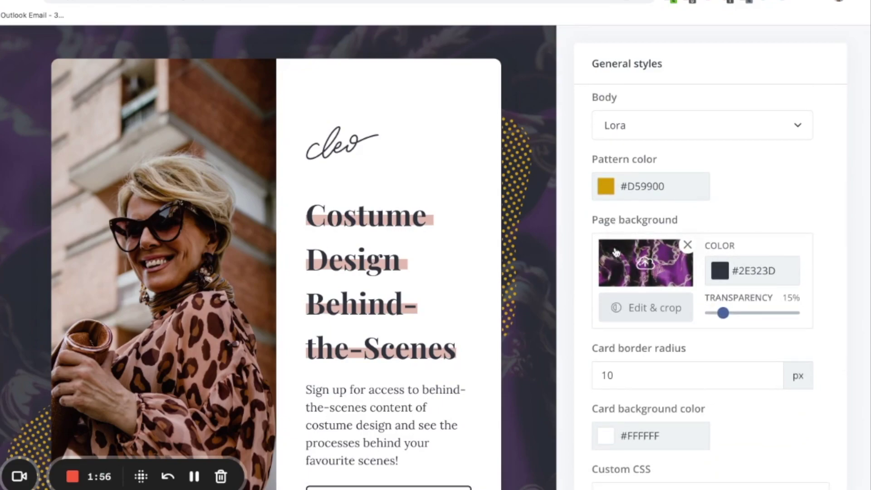
scroll(624, 268, "up", 2)
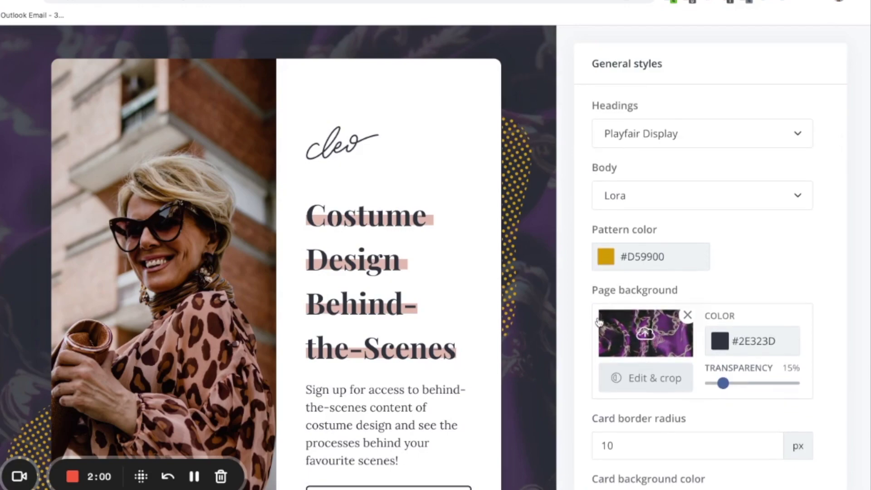
scroll(574, 331, "down", 2)
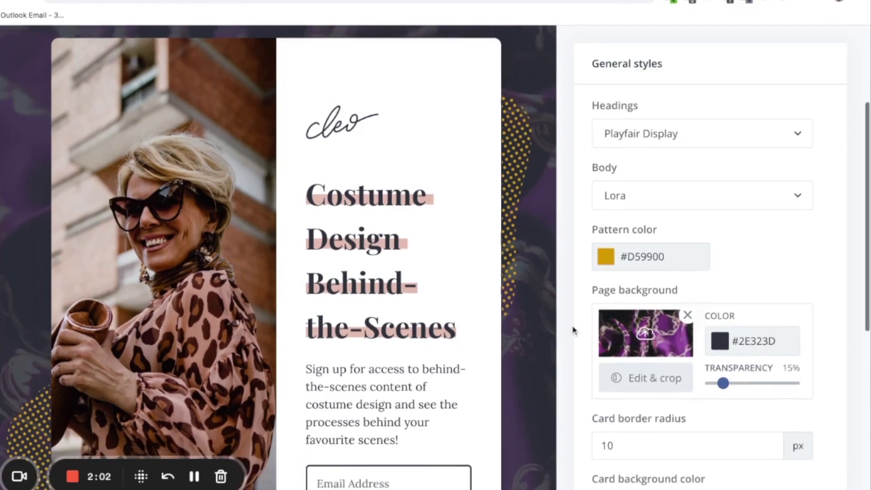
scroll(581, 343, "down", 1)
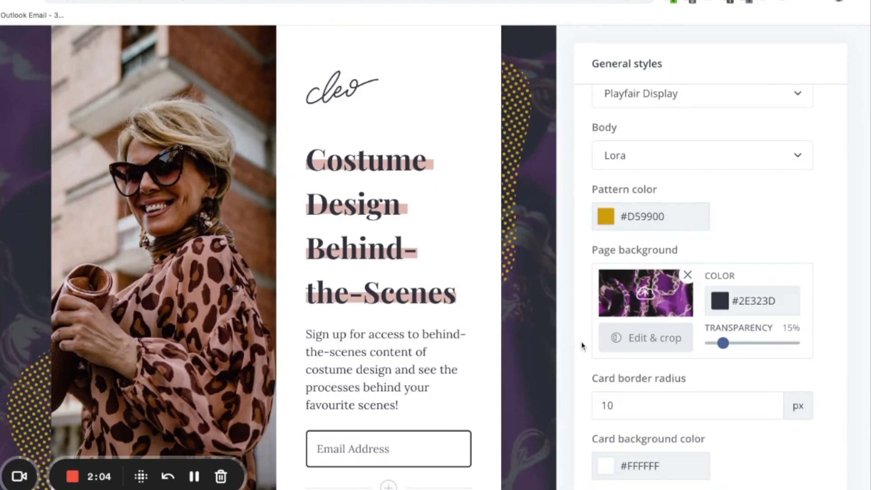
scroll(711, 272, "up", 3)
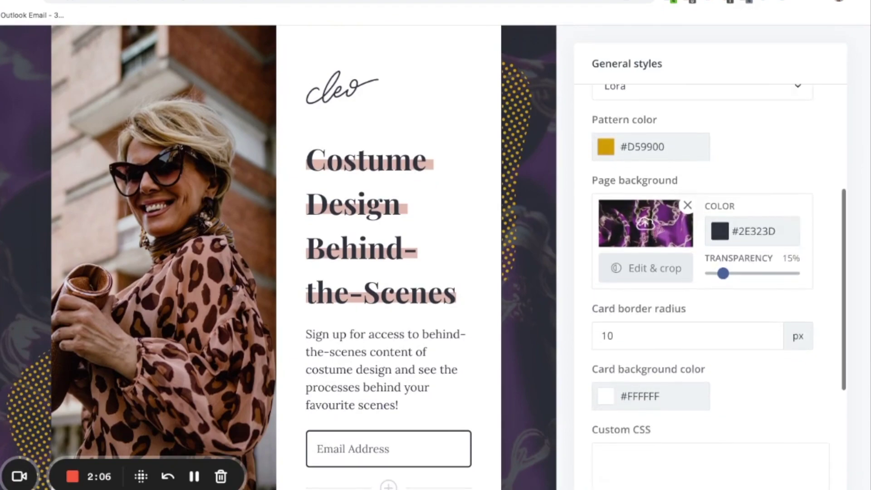
scroll(710, 285, "down", 2)
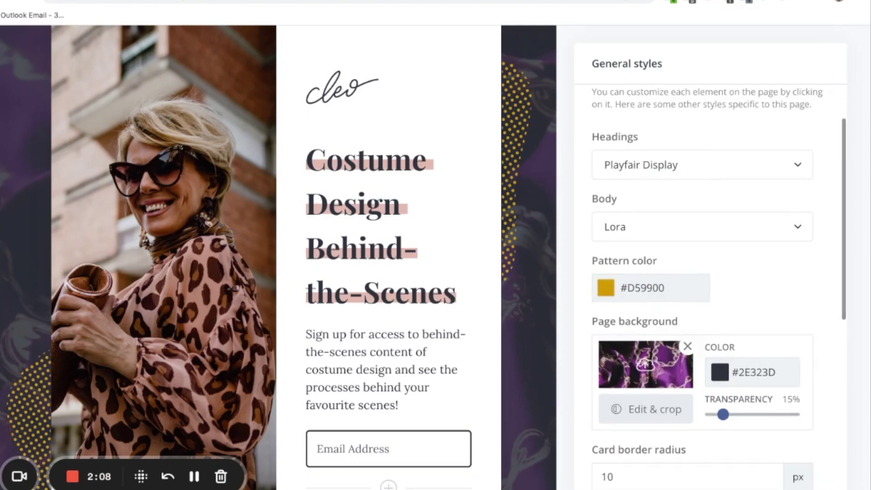
scroll(177, 251, "up", 2)
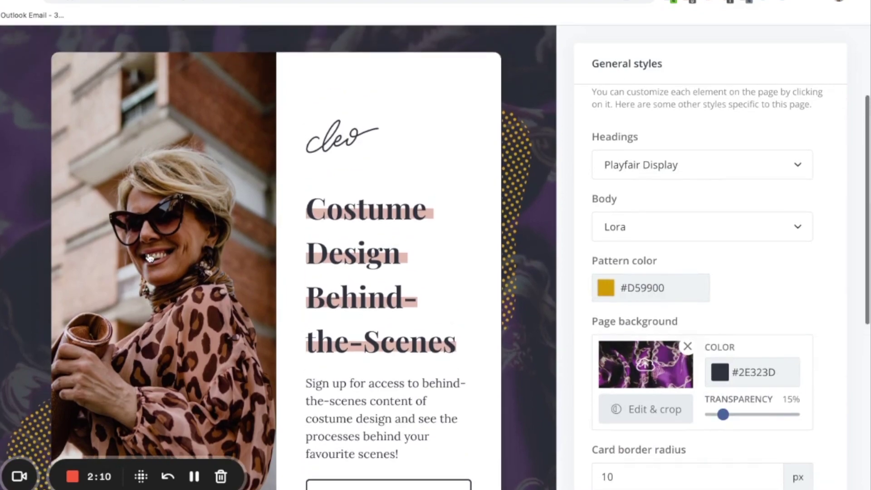
Choose to replace the page's main photo and browse Unsplash images in the media picker.
left_click(151, 261)
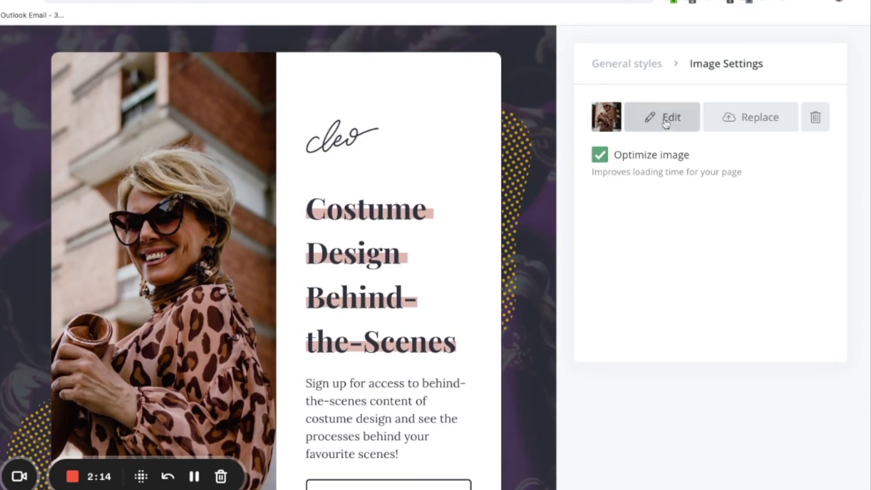
left_click(750, 130)
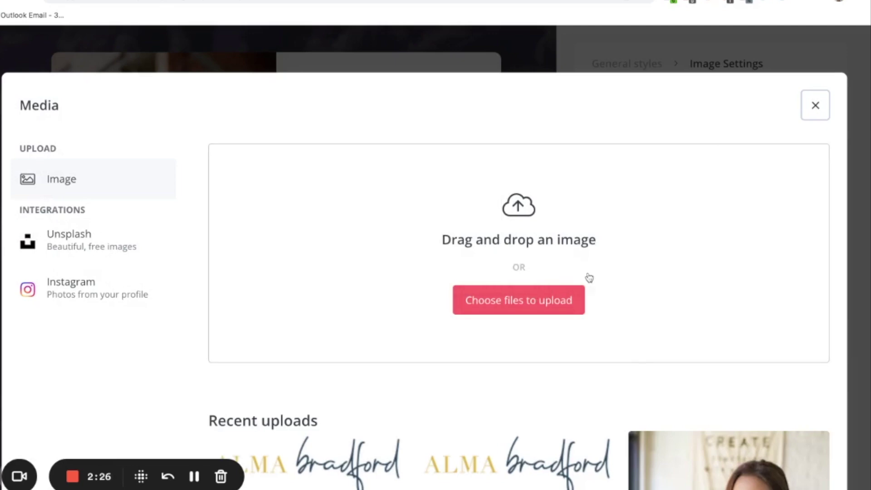
scroll(629, 316, "down", 1)
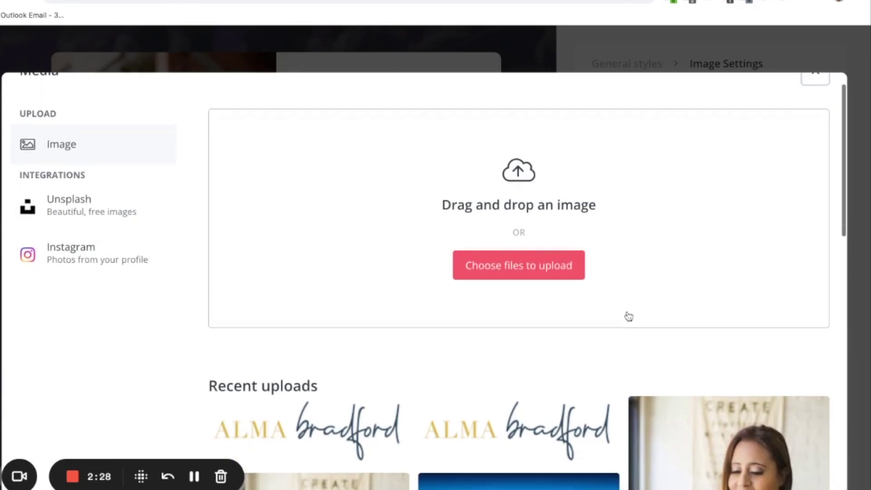
scroll(638, 358, "up", 1)
scroll(637, 361, "down", 3)
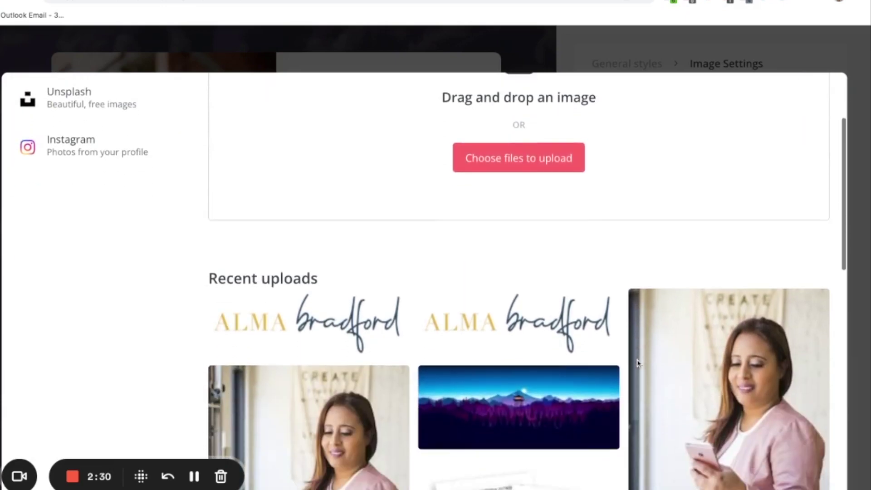
scroll(442, 344, "up", 1)
scroll(443, 343, "down", 1)
scroll(436, 358, "up", 3)
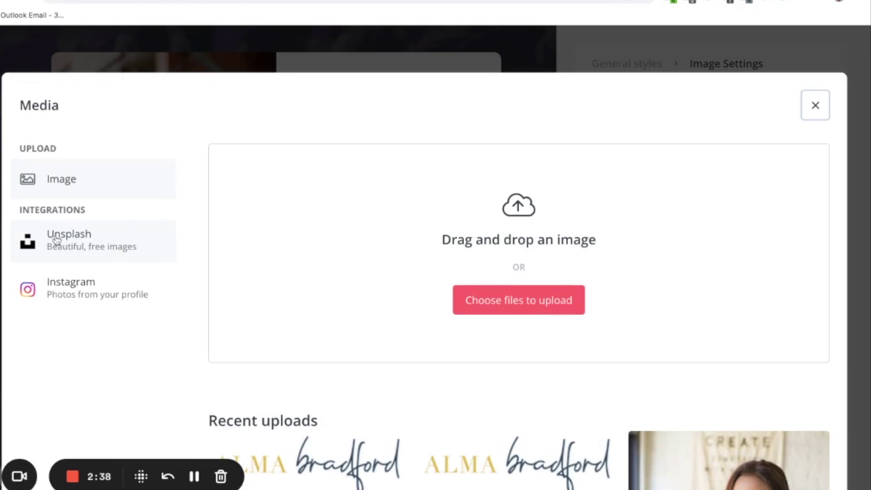
left_click(107, 249)
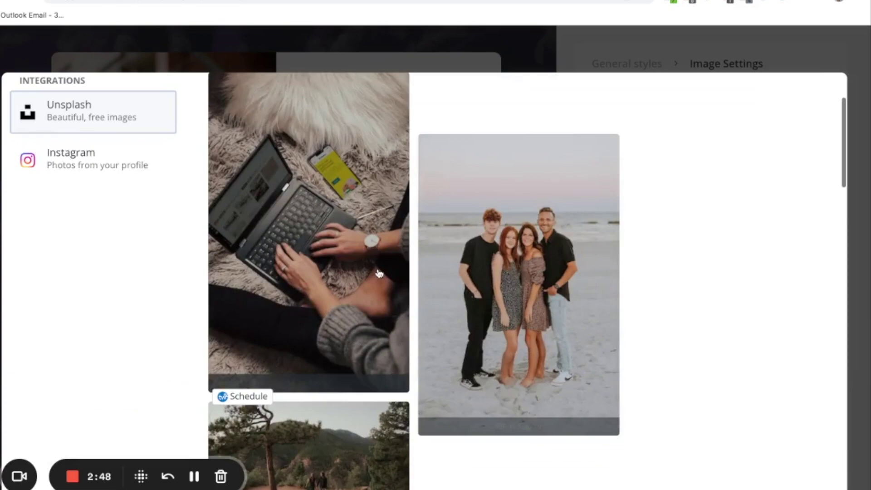
Browse the Unsplash stock photos in the media picker.
scroll(379, 274, "down", 8)
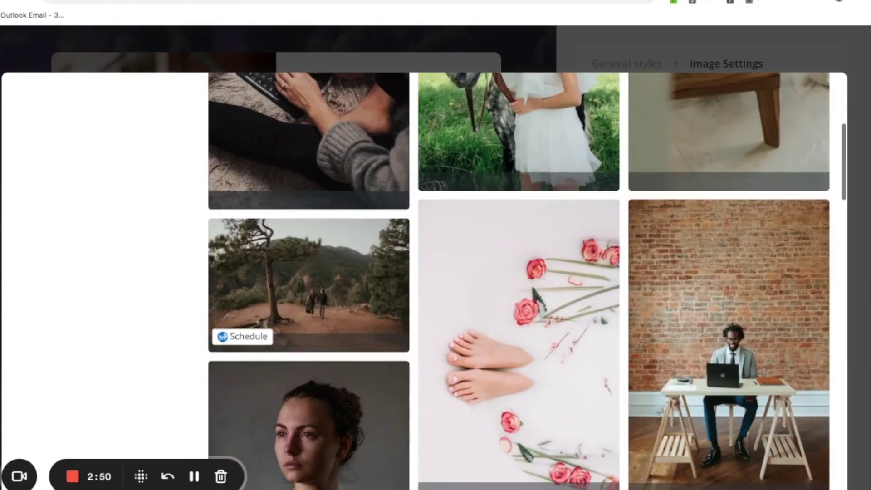
scroll(379, 274, "down", 10)
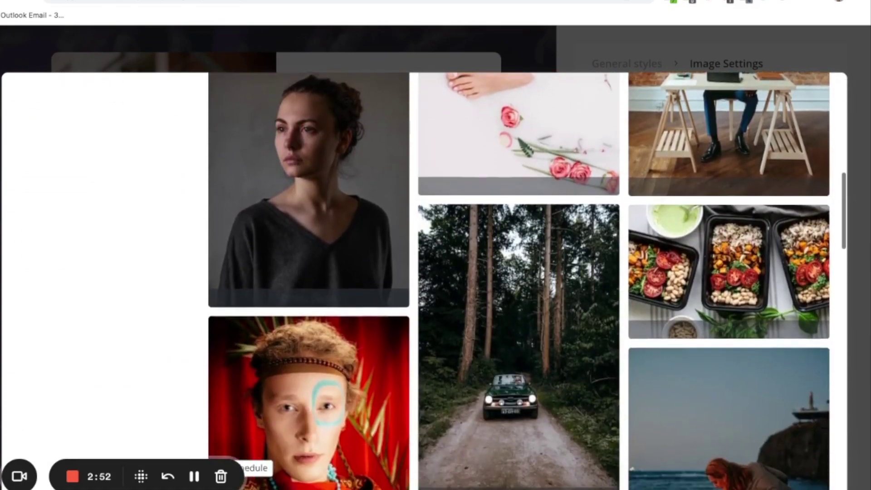
scroll(443, 328, "down", 7)
scroll(443, 328, "up", 10)
scroll(443, 329, "up", 15)
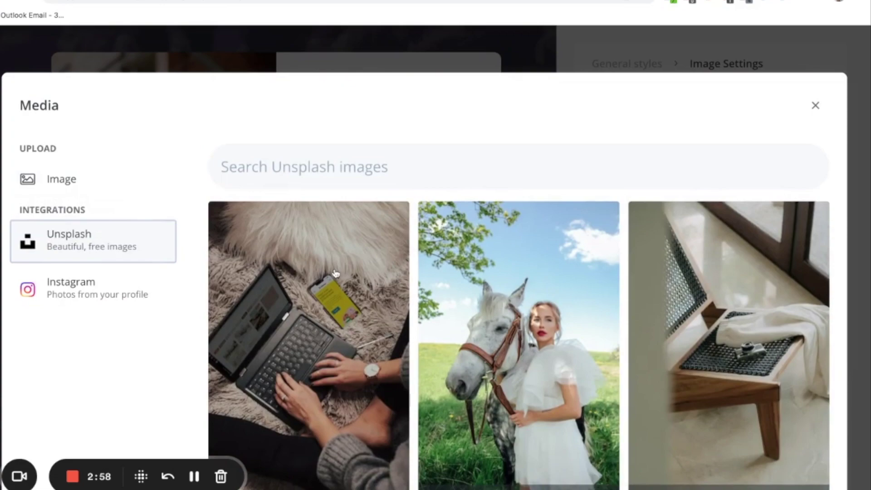
Switch to the Image upload area and review the recent uploads.
left_click(61, 181)
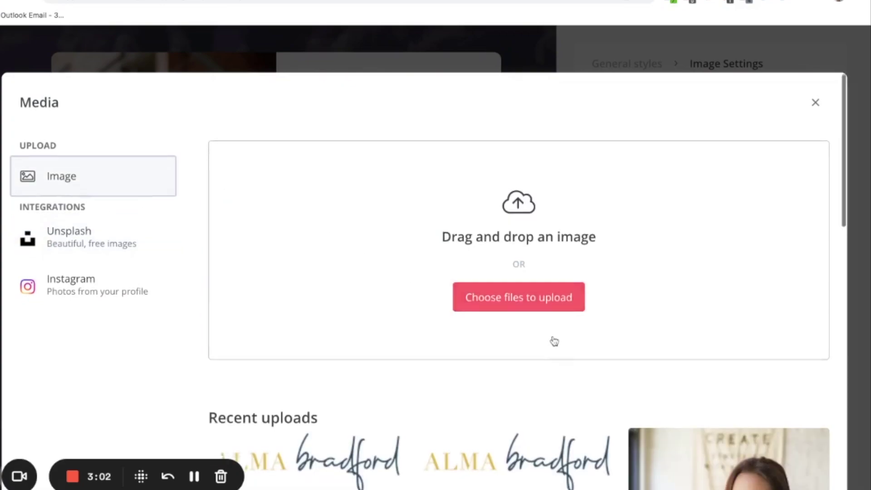
scroll(554, 340, "down", 5)
scroll(708, 320, "up", 5)
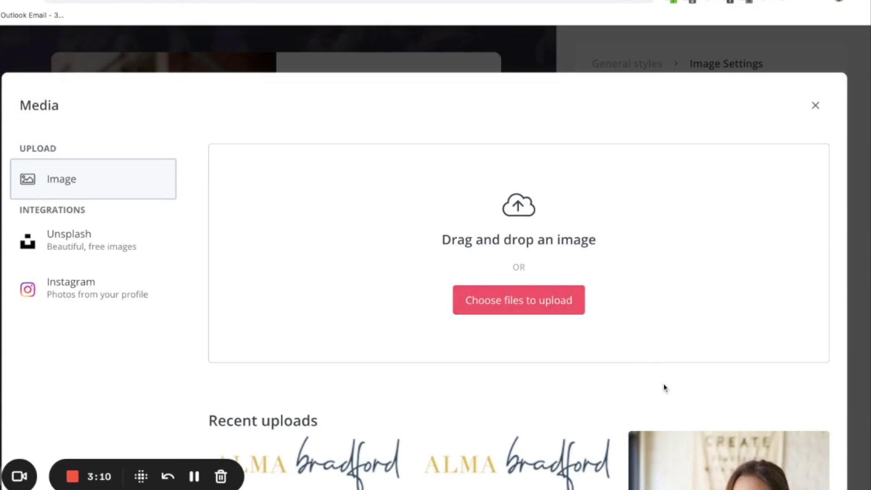
scroll(666, 389, "down", 5)
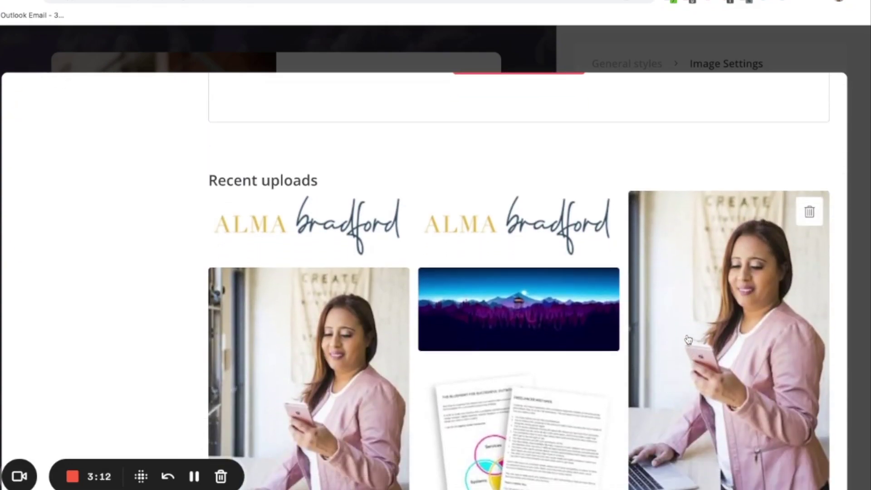
scroll(553, 322, "down", 3)
scroll(552, 323, "up", 2)
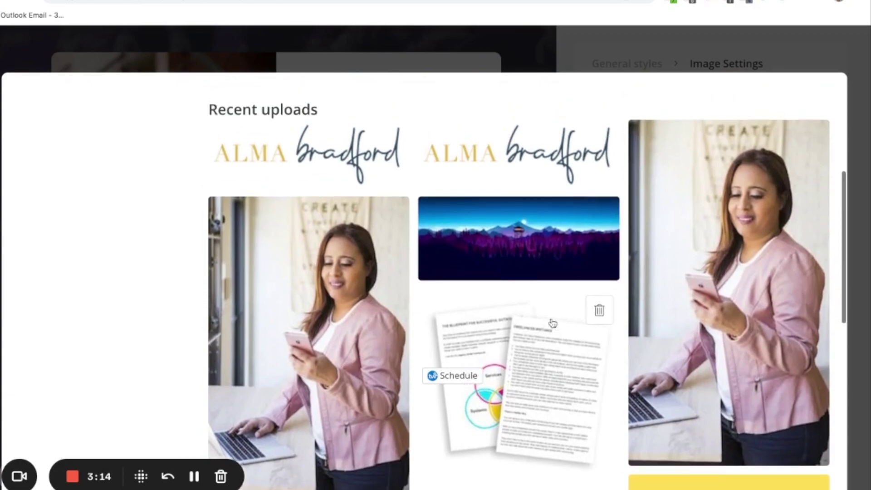
Use the pink-jacket portrait from Recent uploads as the page's main photo.
left_click(704, 274)
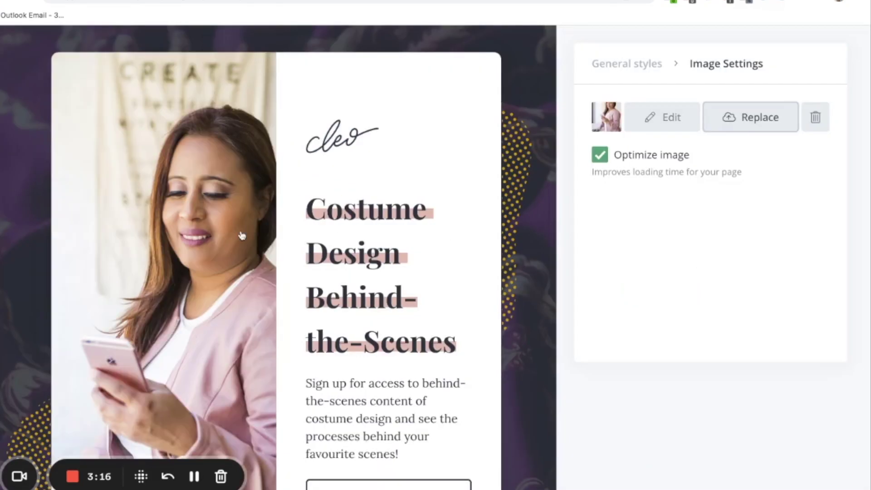
scroll(211, 255, "down", 5)
scroll(207, 262, "down", 2)
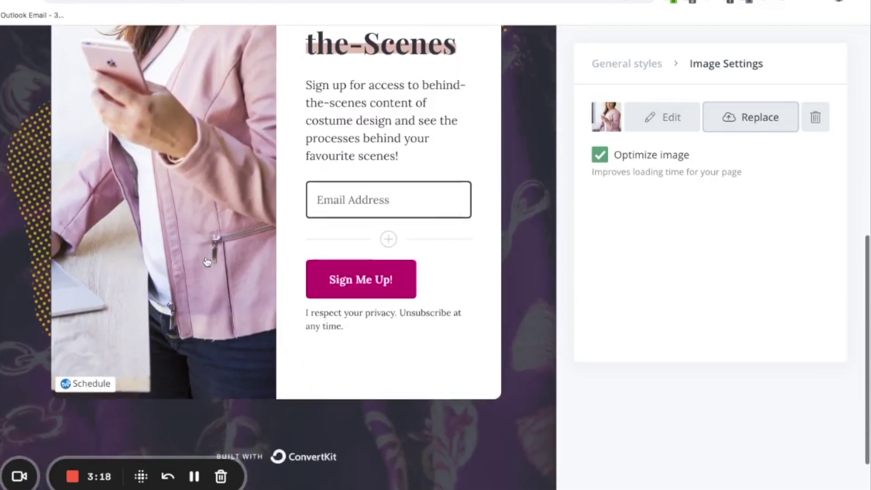
scroll(207, 268, "up", 8)
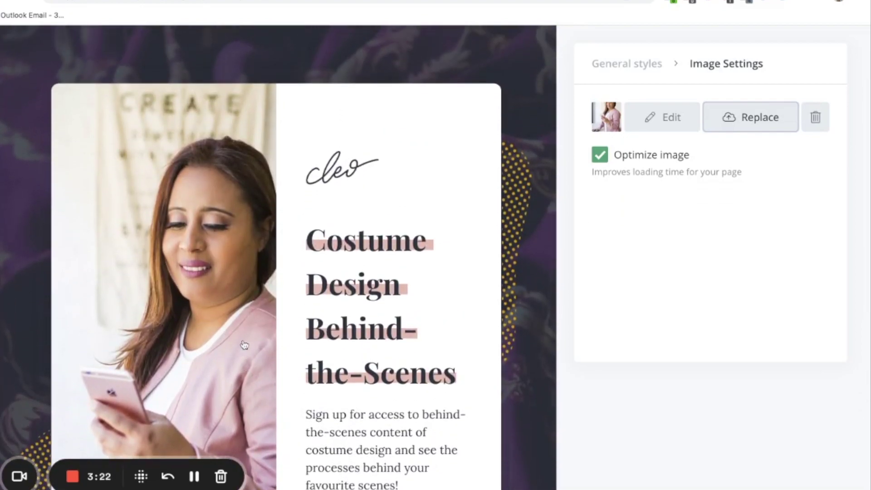
Select the cleo logo to edit its image settings.
scroll(27, 224, "down", 1)
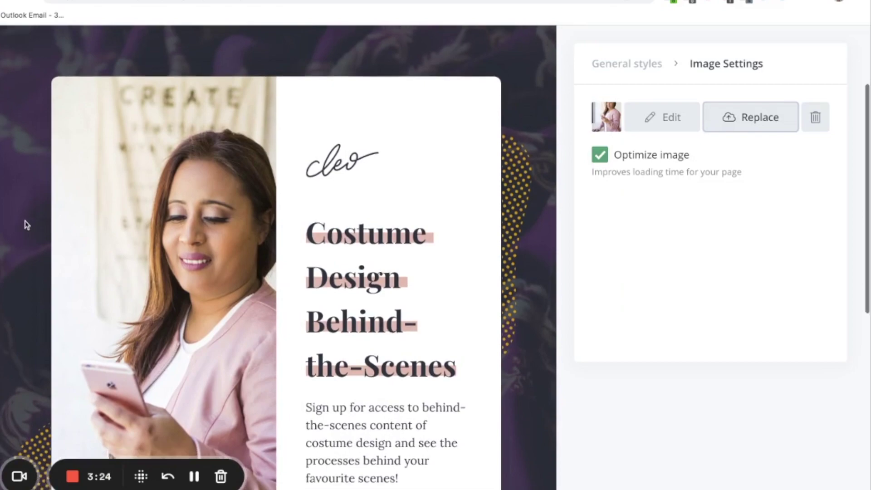
scroll(26, 223, "down", 1)
scroll(147, 283, "down", 1)
scroll(146, 284, "up", 1)
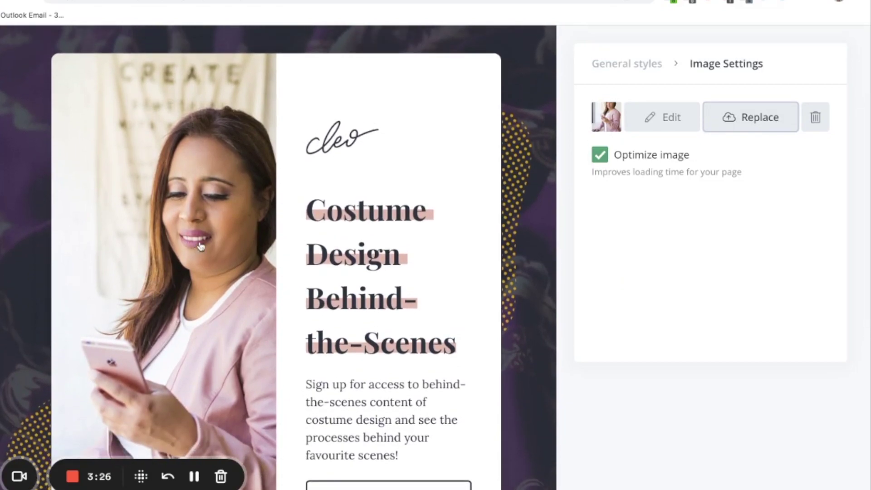
scroll(338, 146, "up", 2)
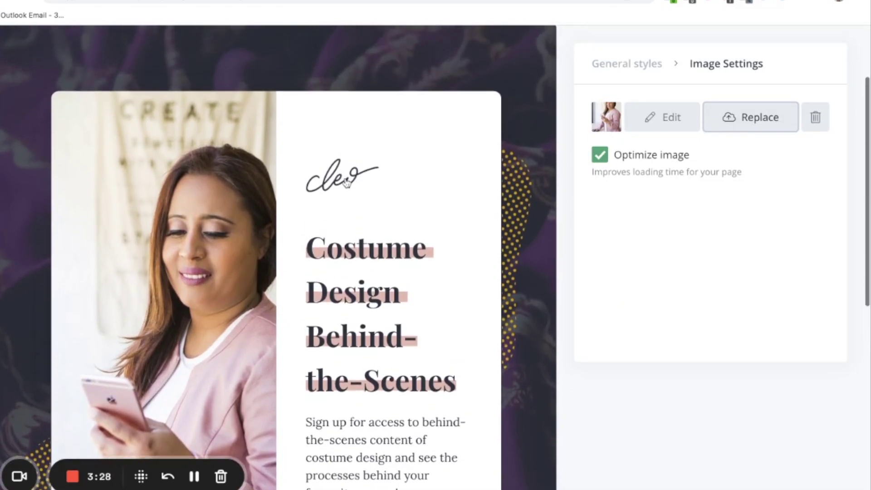
left_click(345, 183)
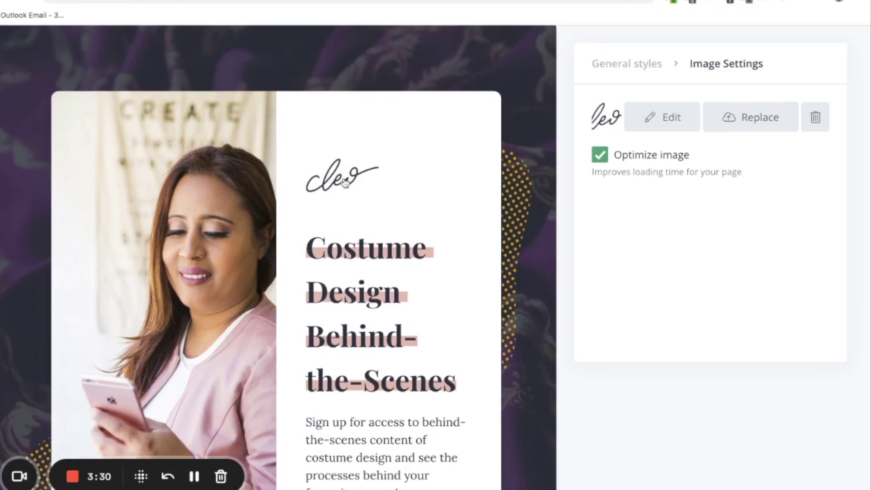
Delete the cleo logo image from Image Settings, leaving an empty placeholder.
left_click(815, 119)
scroll(479, 238, "down", 1)
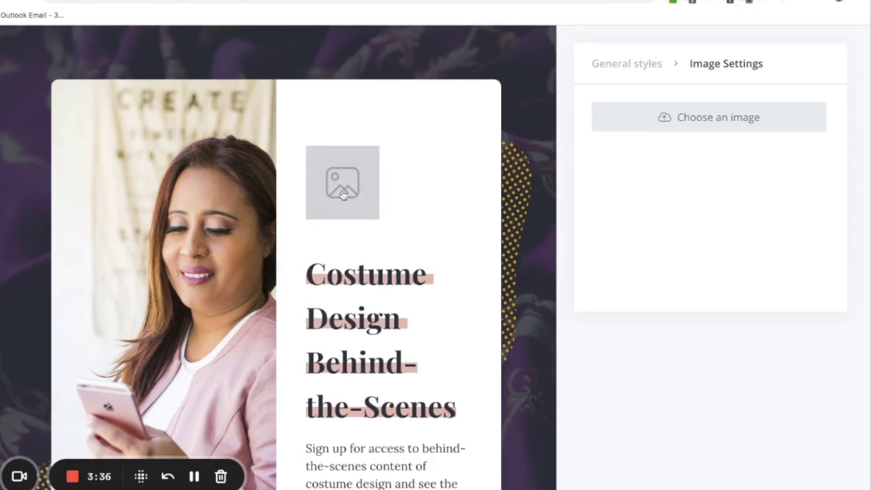
scroll(445, 216, "down", 1)
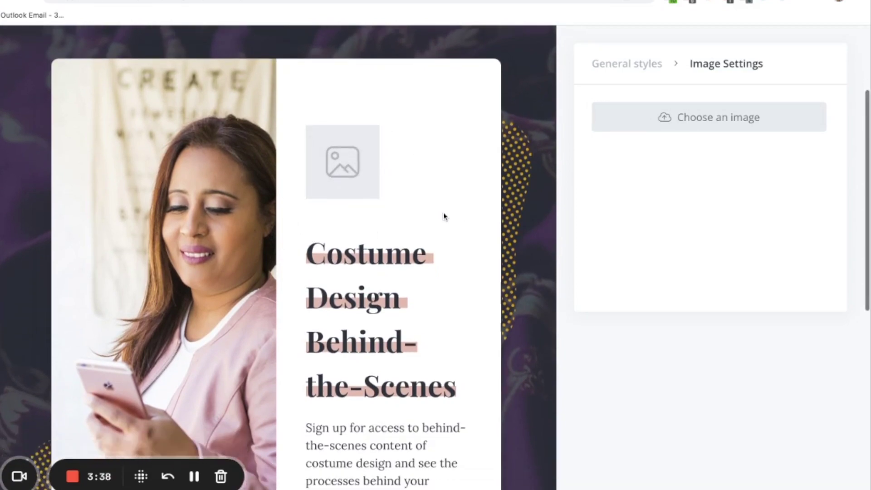
scroll(445, 216, "down", 4)
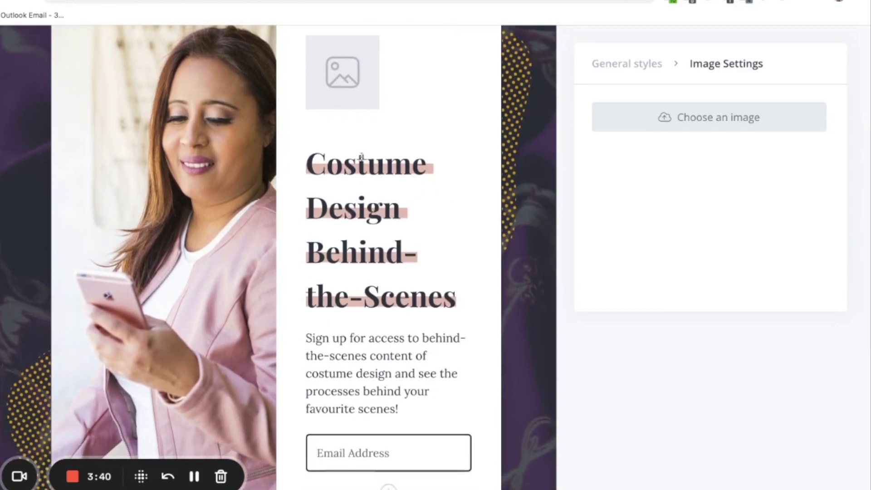
Replace the heading word 'Costume' with 'Grow Your'.
double_click(335, 166)
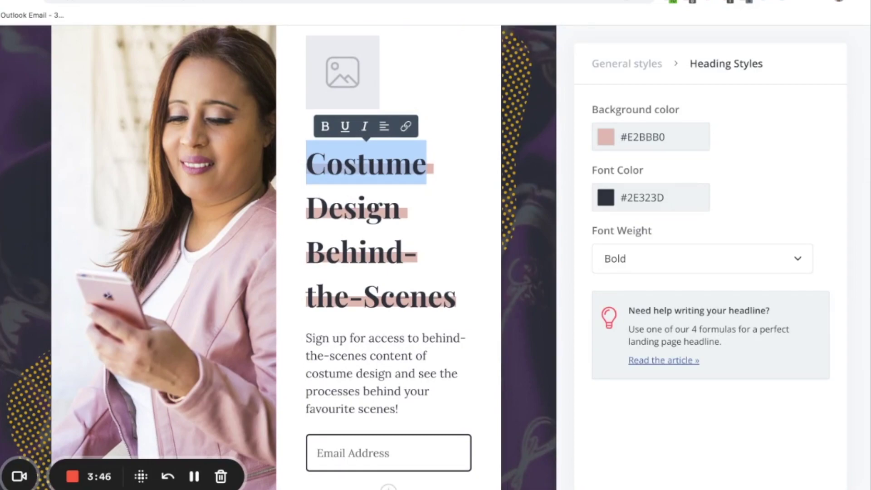
type("Grow your")
key("BackSpace")
key("BackSpace")
key("BackSpace")
key("BackSpace")
type("your")
key("BackSpace")
key("BackSpace")
key("BackSpace")
key("BackSpace")
type("Your")
Replace 'Design' in the heading with 'Business'.
double_click(343, 204)
triple_click(344, 205)
left_click(314, 209)
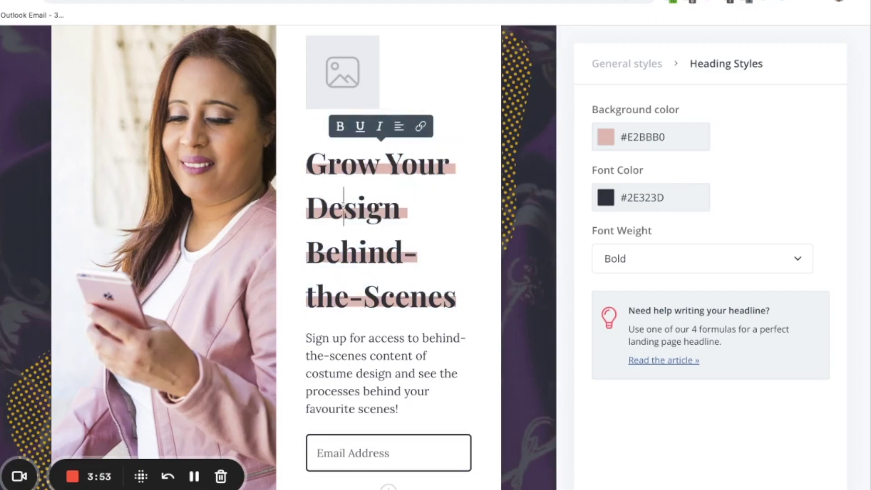
double_click(311, 210)
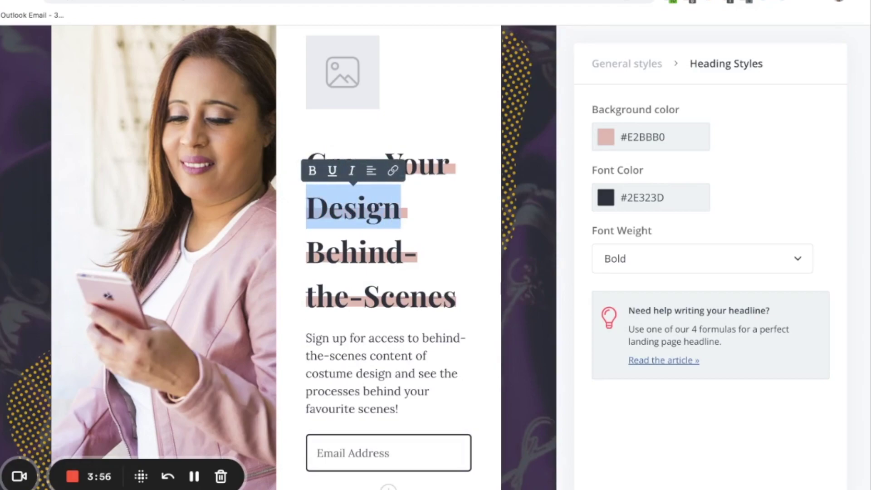
type("Business")
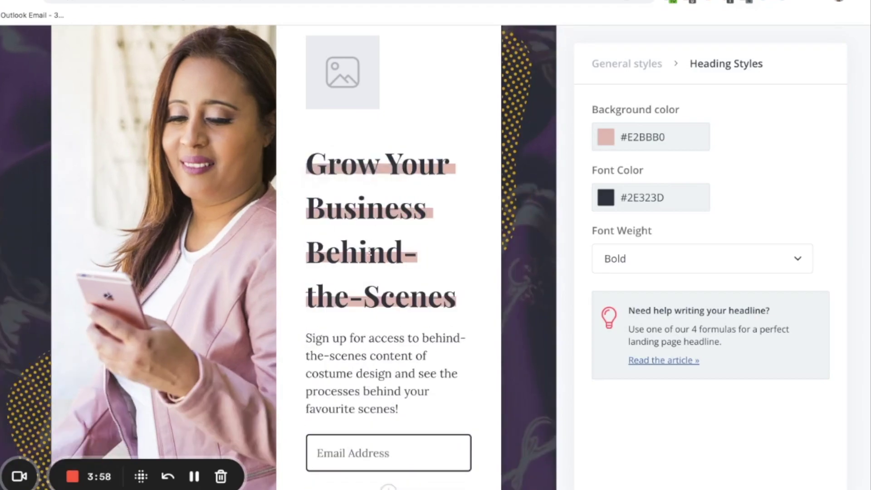
Replace 'Behind-the-Scenes' with 'On Instagram' to complete the heading.
triple_click(370, 253)
left_click(370, 253)
key("shift+Right")
key("shift+Right")
key("shift+Right")
key("shift+Right")
key("shift+Right")
key("shift+Right")
key("shift+Right")
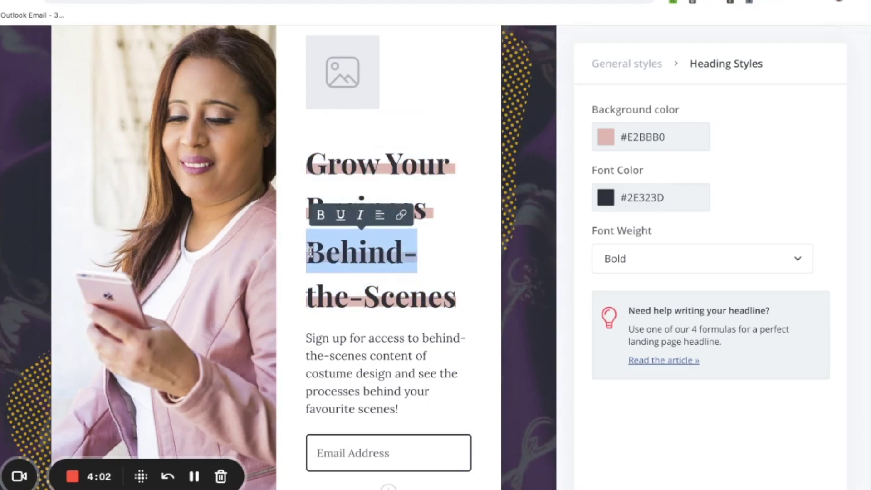
type("Ib-")
key("BackSpace")
key("BackSpace")
key("BackSpace")
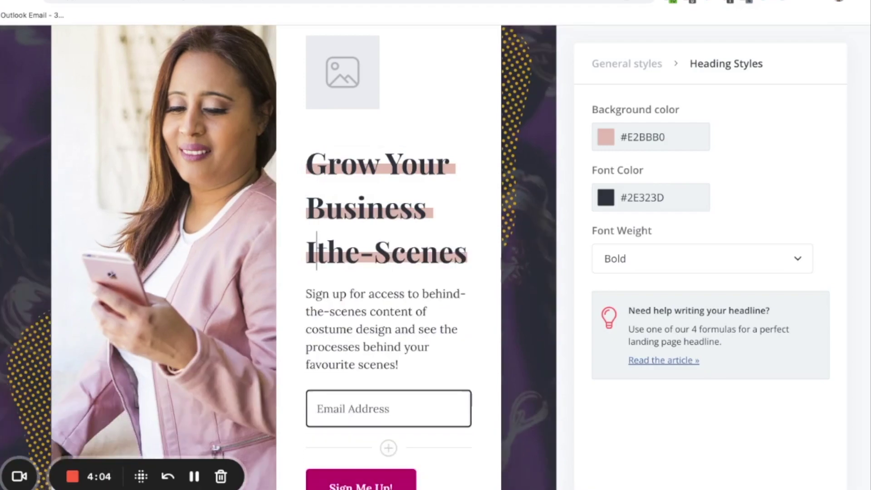
type("On Instagram")
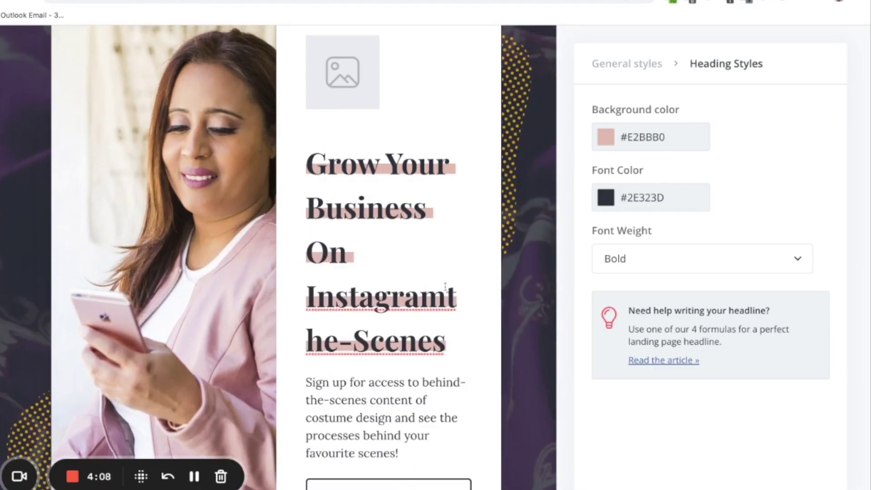
key("shift+Down")
key("BackSpace")
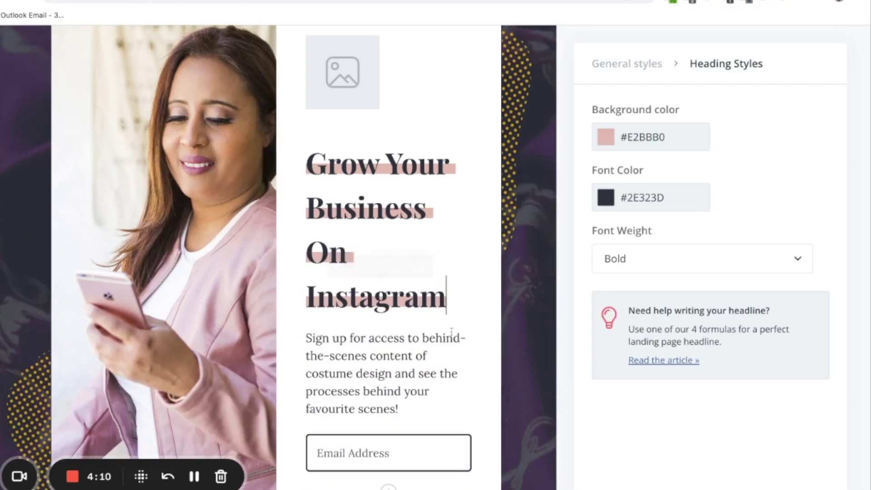
scroll(383, 303, "down", 1)
scroll(383, 304, "down", 2)
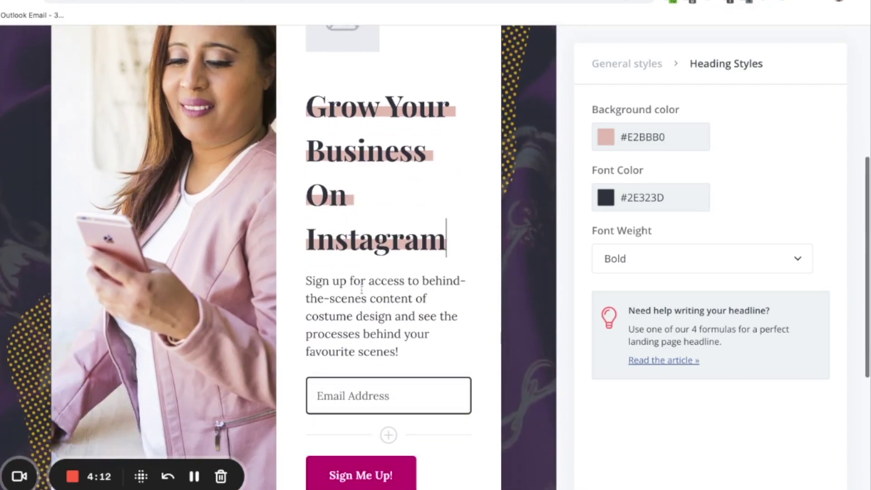
scroll(358, 290, "down", 1)
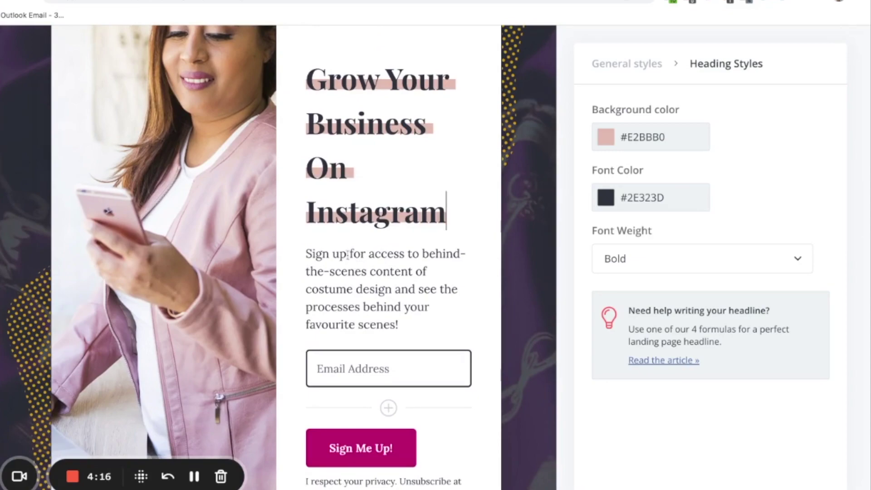
Change the description to 'Sign up for this free ebook to learn how to grow on Instagram'.
left_click_drag(351, 253, 399, 325)
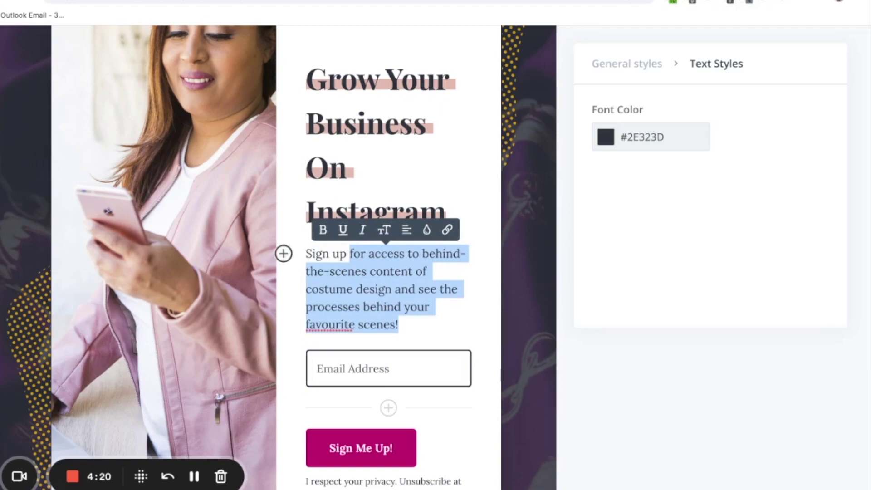
type("for th")
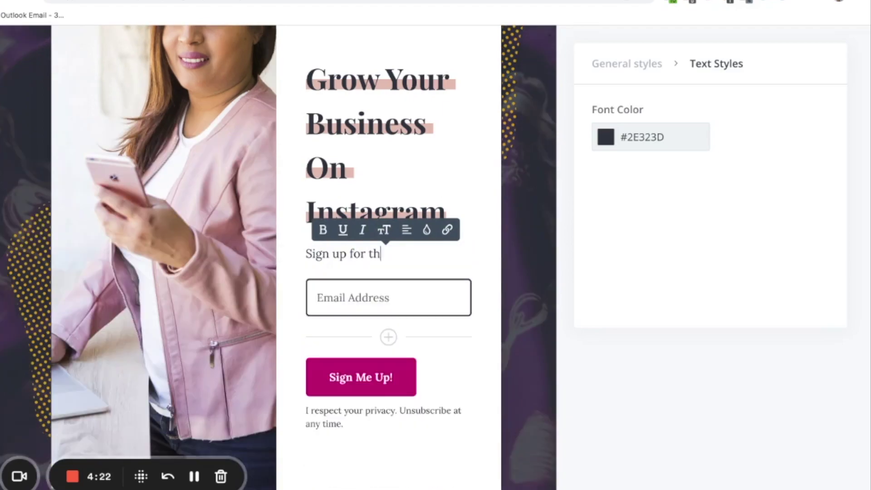
type("is free ebook to ")
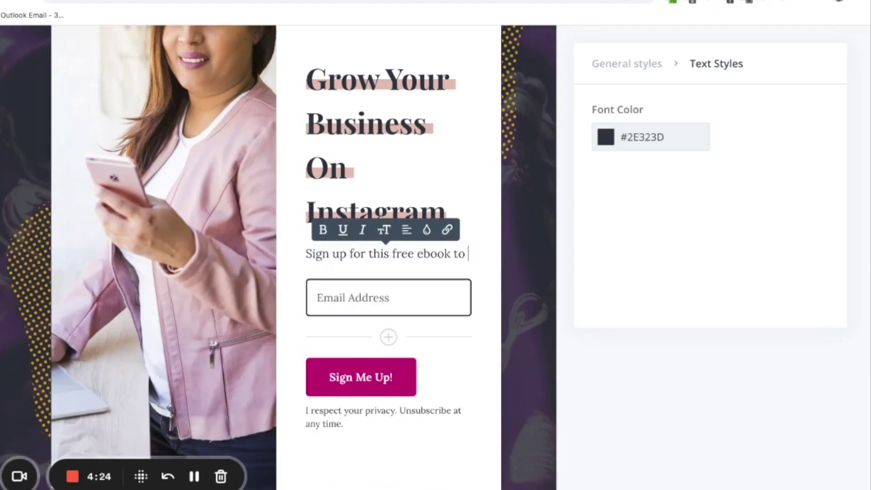
type("learn how to gro")
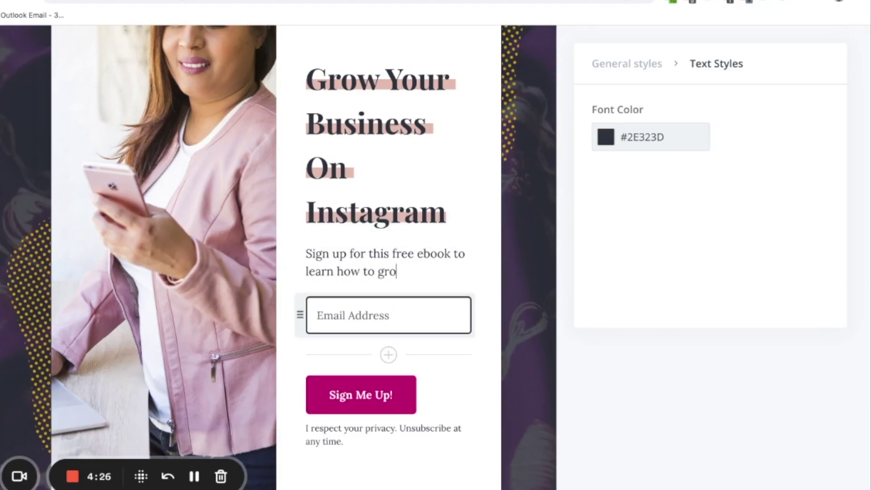
type("w on Instagram")
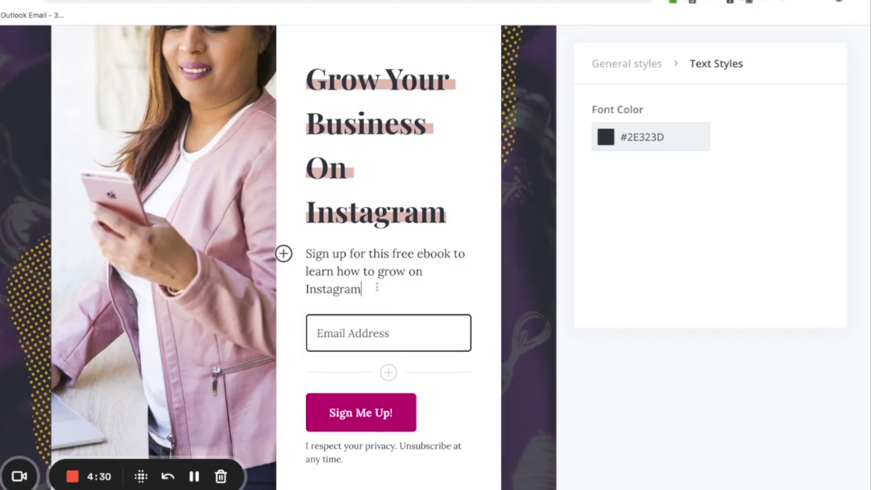
scroll(377, 287, "up", 3)
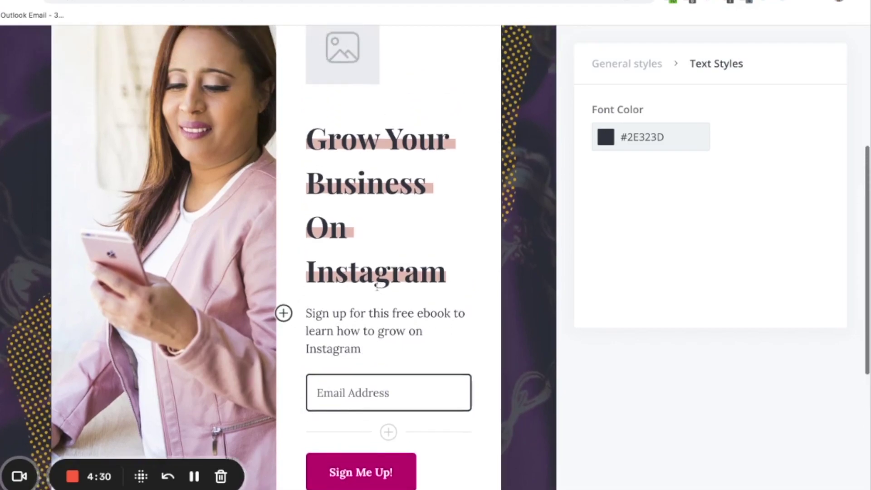
scroll(377, 287, "down", 3)
scroll(318, 286, "down", 1)
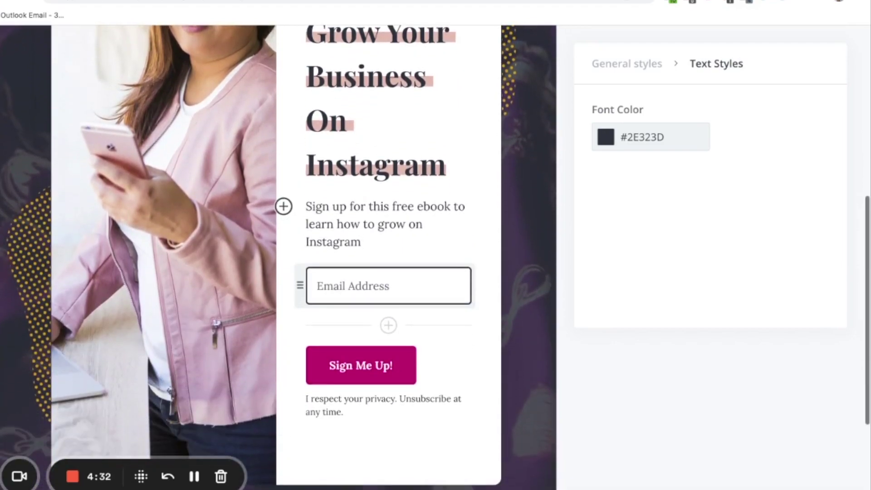
scroll(385, 237, "down", 1)
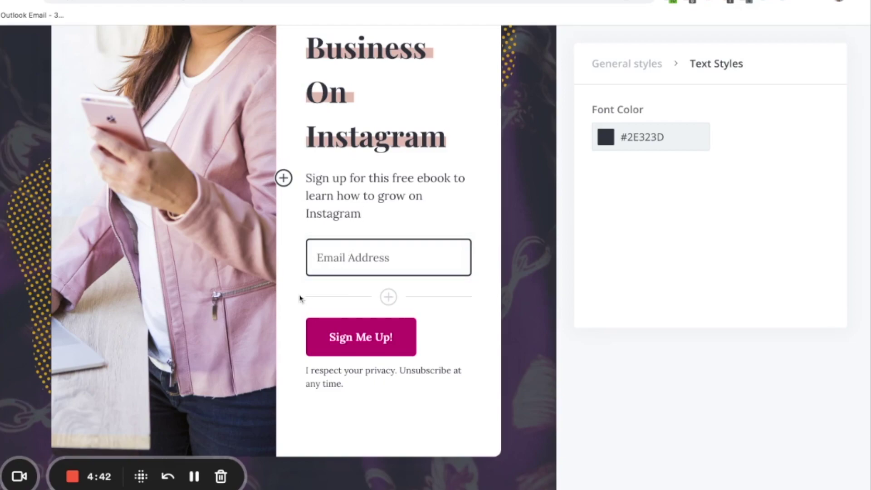
scroll(300, 298, "up", 5)
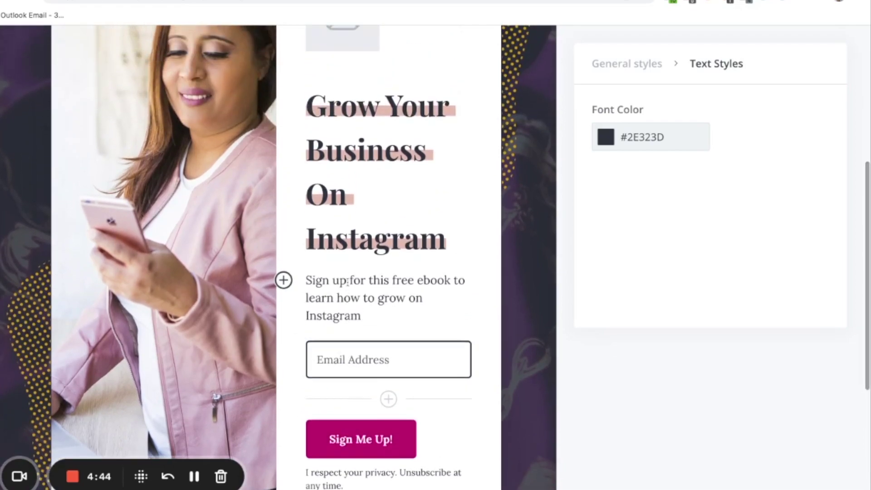
scroll(349, 389, "up", 1)
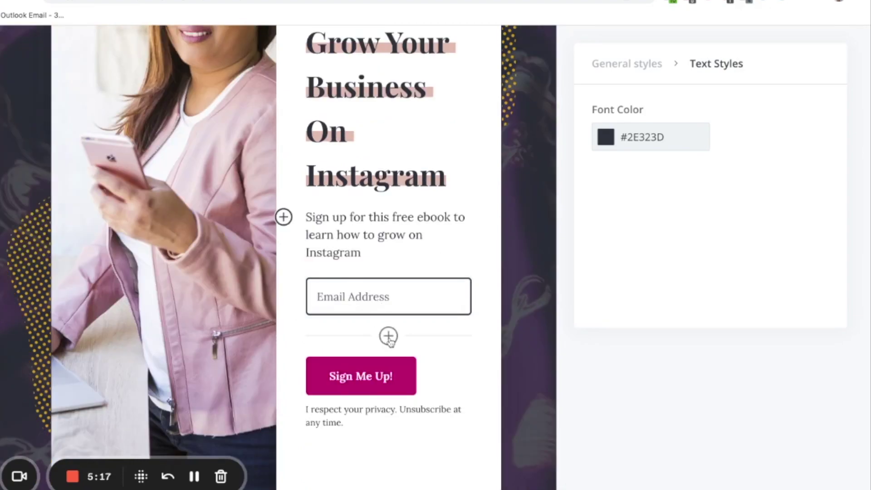
Add a First Name custom field to the signup form and move it above Email Address.
left_click(389, 337)
scroll(390, 334, "down", 1)
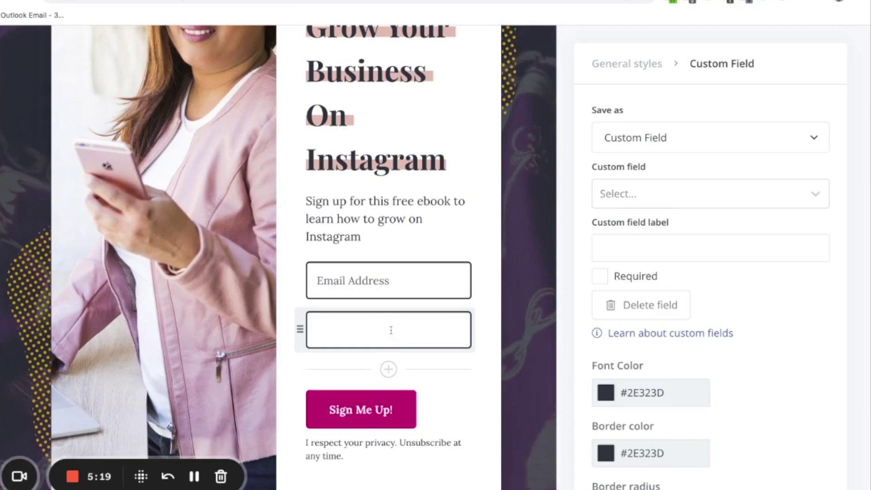
scroll(659, 214, "up", 2)
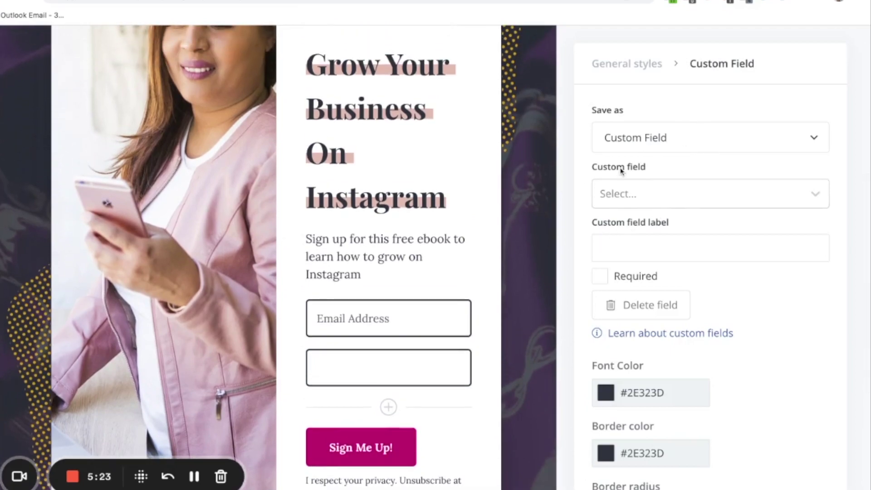
left_click(816, 195)
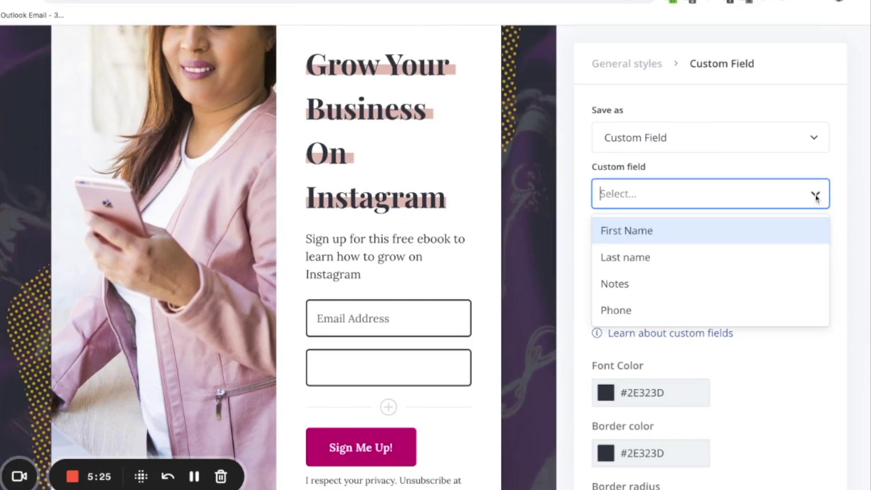
left_click(655, 234)
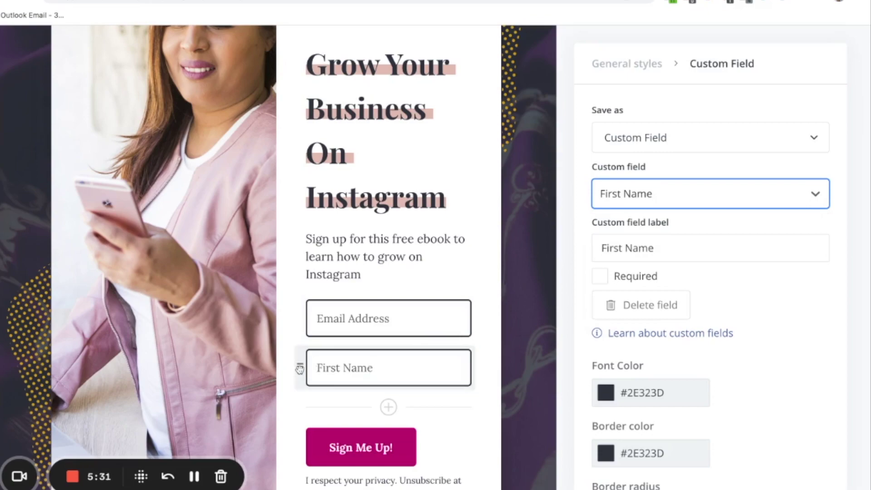
left_click_drag(299, 369, 300, 317)
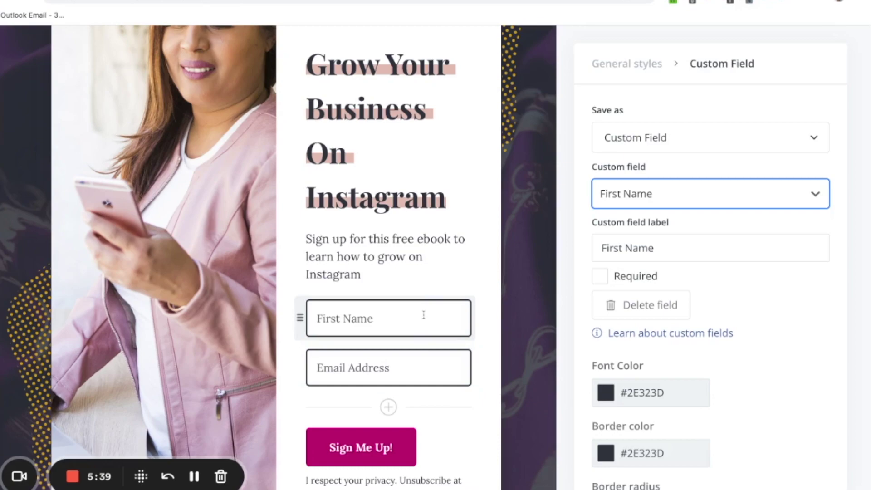
scroll(563, 326, "down", 2)
scroll(609, 327, "down", 3)
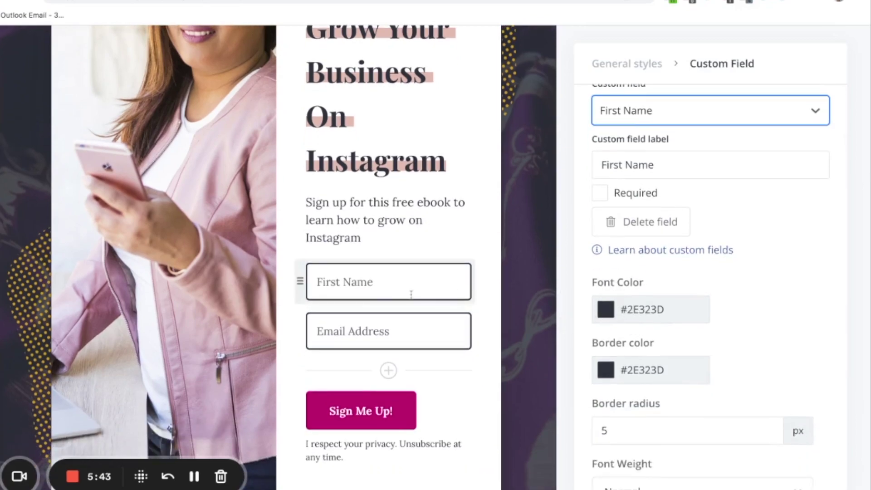
scroll(704, 334, "down", 1)
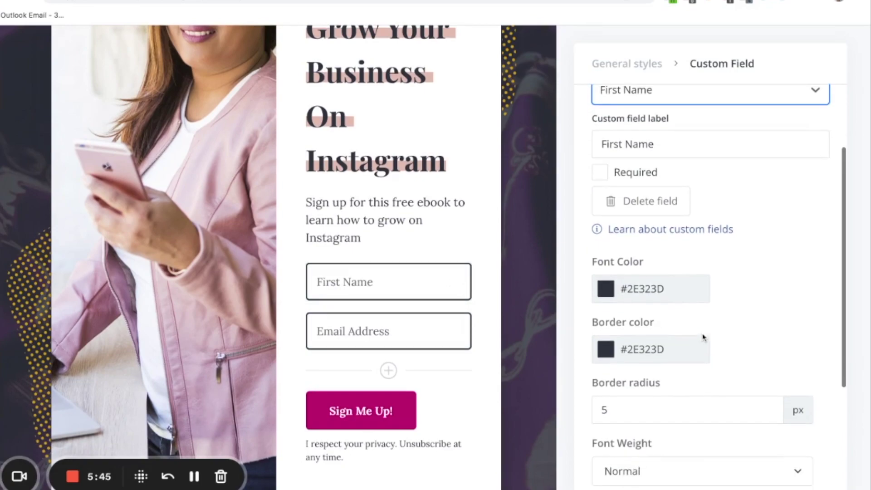
scroll(436, 341, "down", 3)
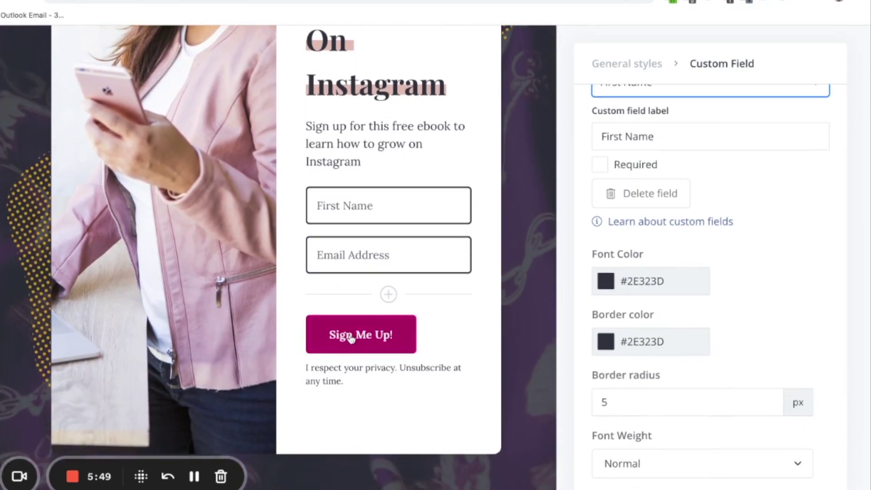
Replace the sign-up button's 'Sign Me Up!' label with 'Download'.
left_click(353, 339)
left_click(353, 338)
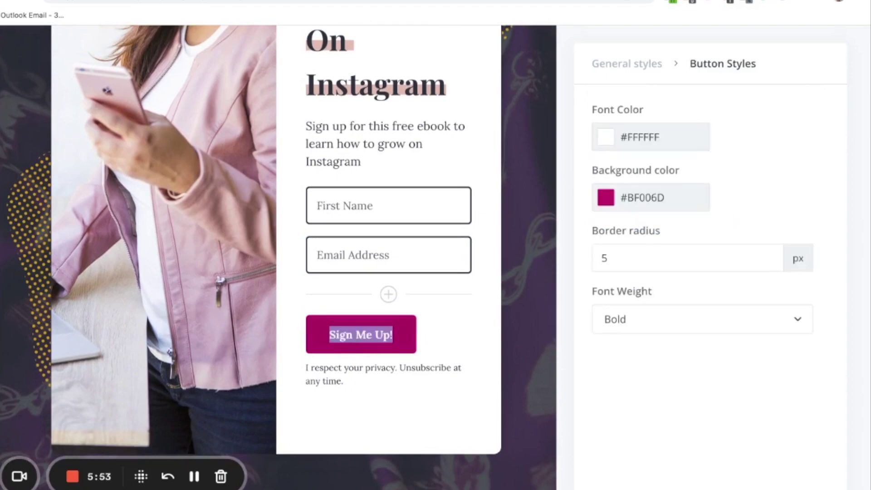
type("Do")
type("wnloa")
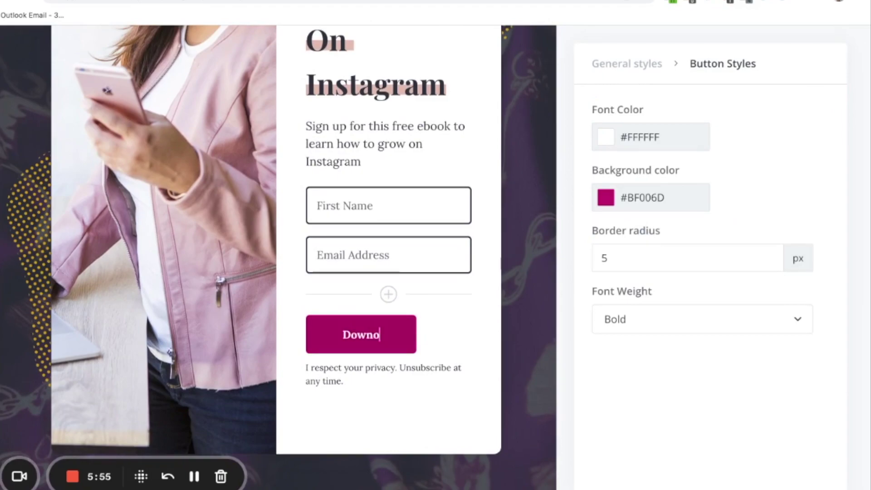
type("d")
scroll(450, 325, "up", 3)
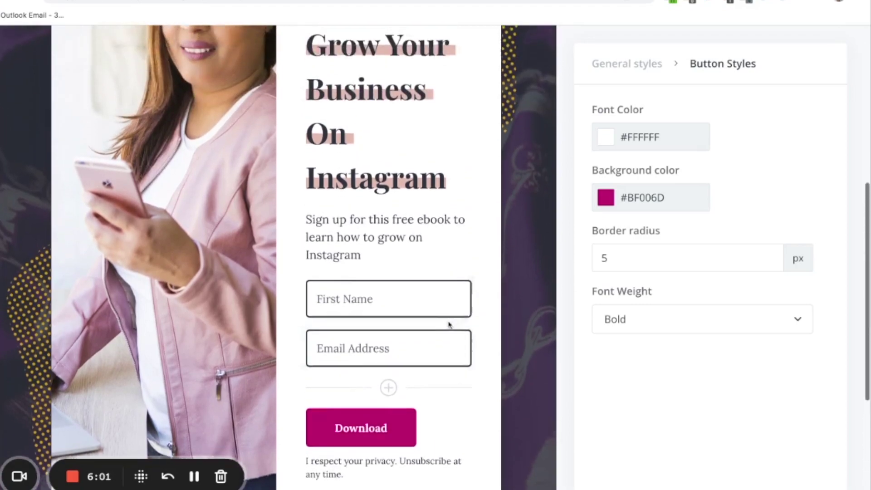
scroll(449, 324, "down", 5)
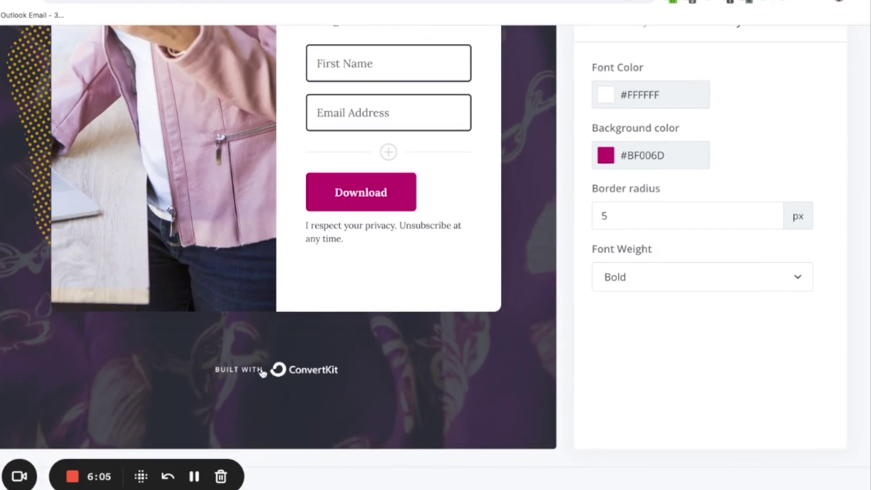
Turn off the Show "Built with ConvertKit" badge option for the landing page footer.
left_click(304, 374)
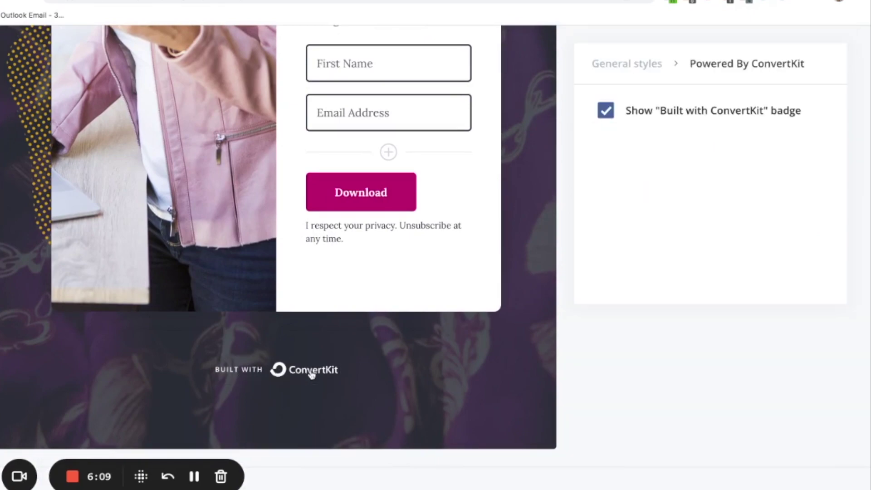
left_click(608, 113)
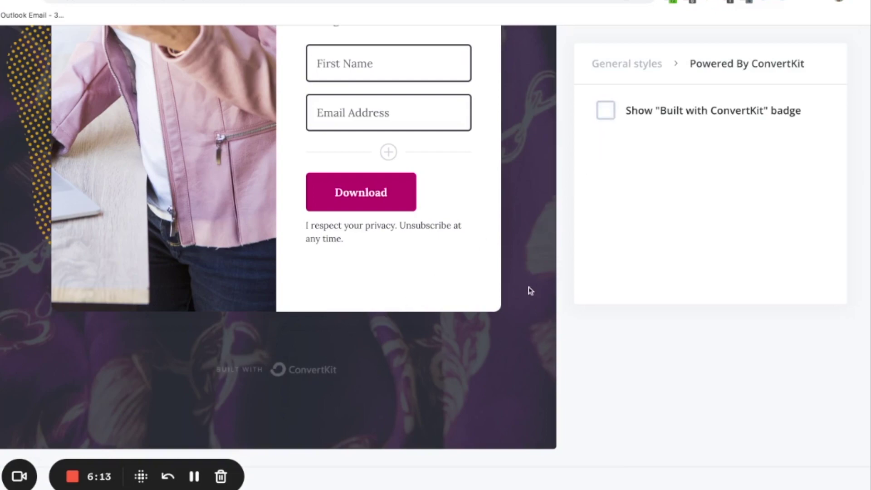
scroll(524, 264, "up", 4)
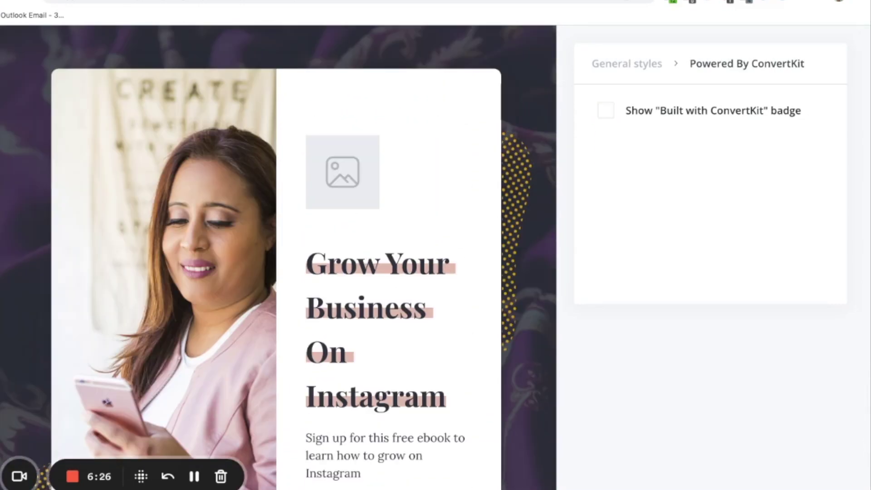
scroll(279, 258, "up", 1)
scroll(436, 257, "up", 3)
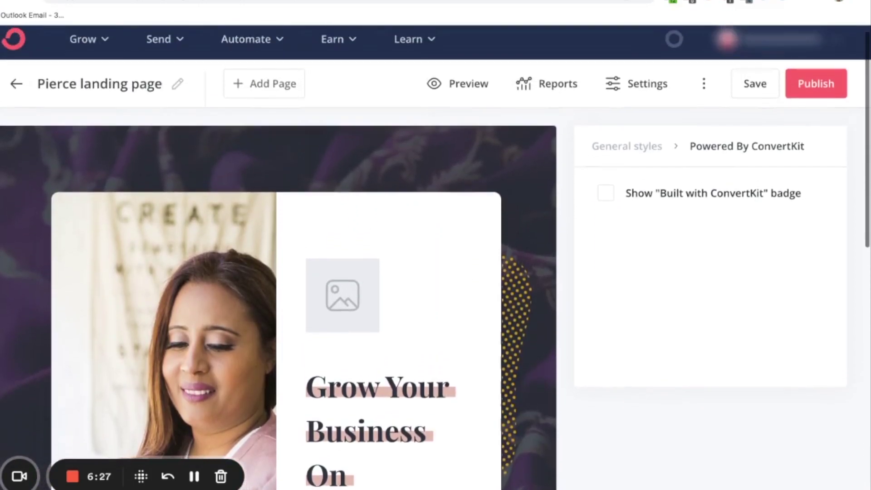
Save the Pierce landing page and open its Incentive settings with incentive email enabled.
left_click(754, 95)
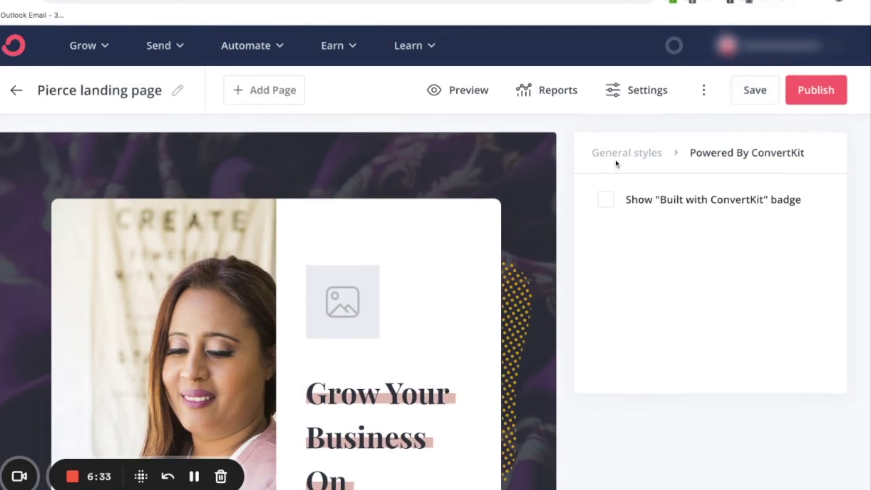
left_click(641, 93)
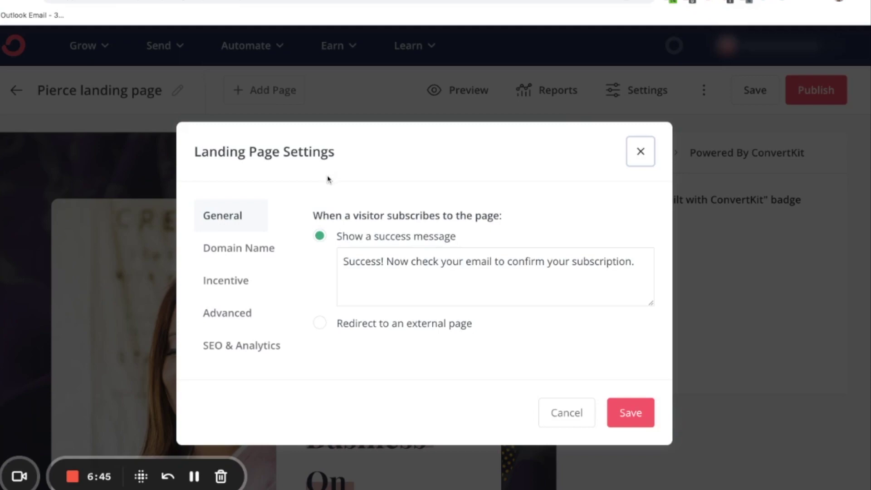
left_click(226, 283)
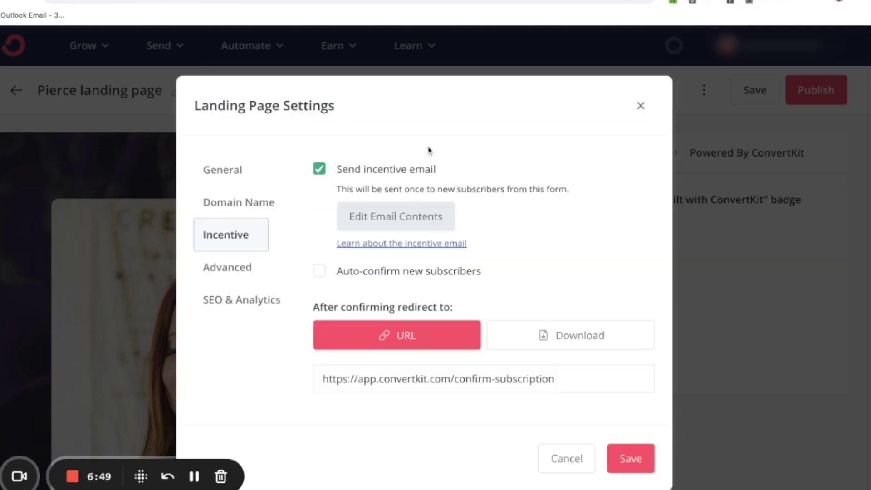
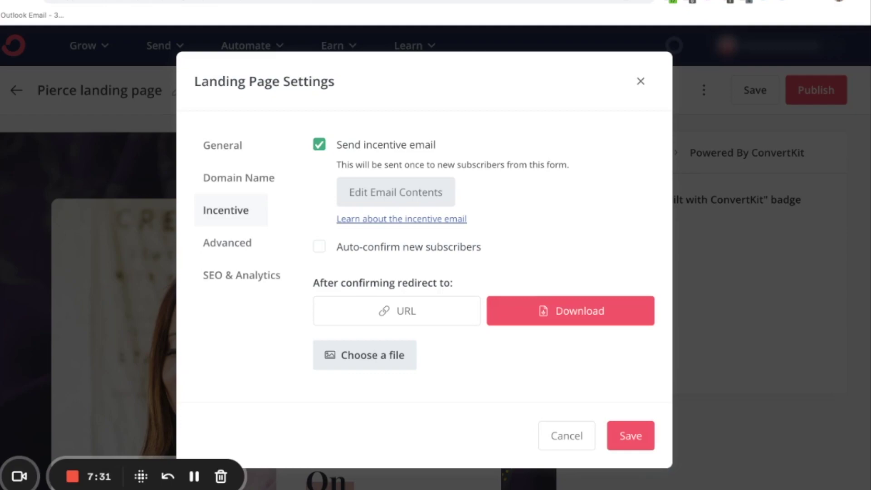
left_click(346, 355)
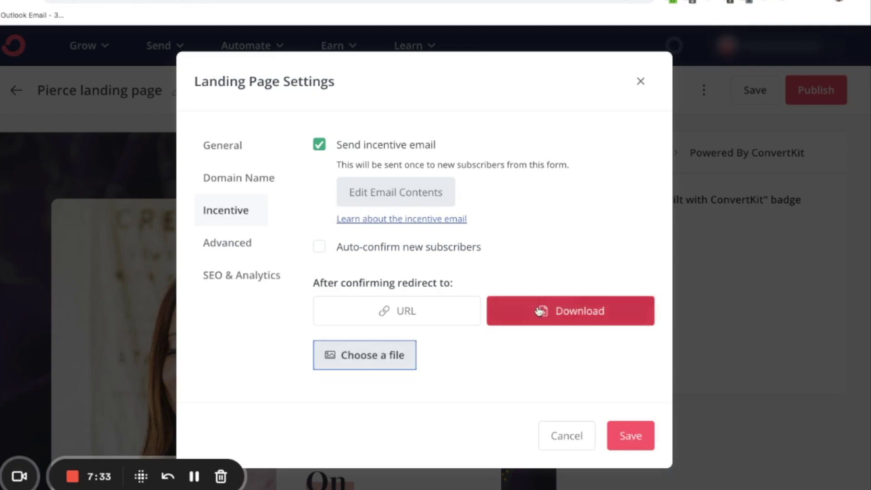
scroll(541, 311, "up", 1)
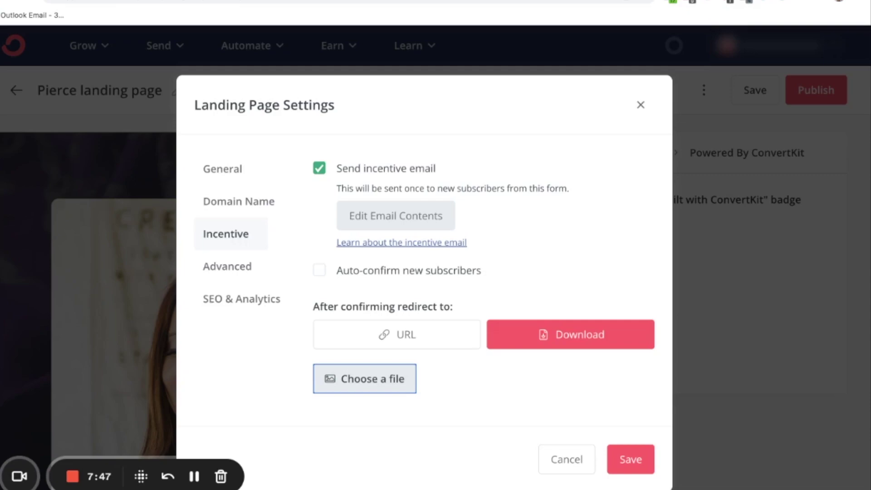
left_click(388, 222)
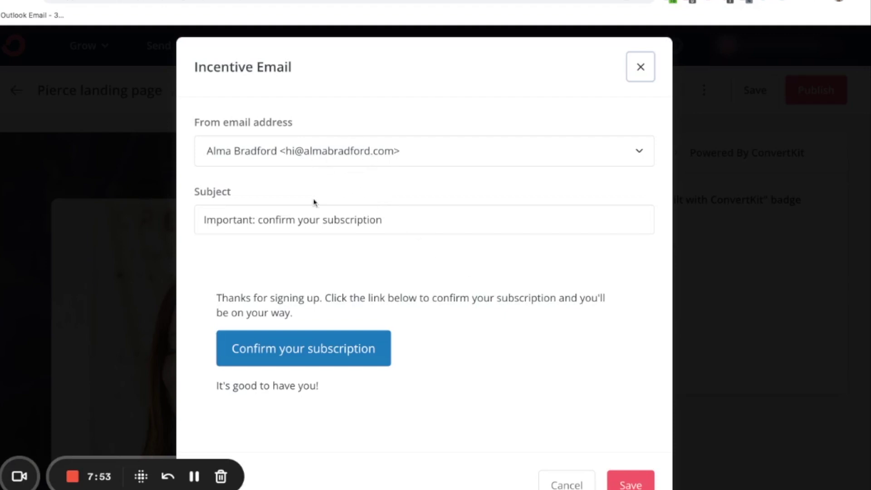
Replace the incentive email's subject line with 'Download Your eBook - Instagram Guide'.
left_click(294, 221)
triple_click(294, 220)
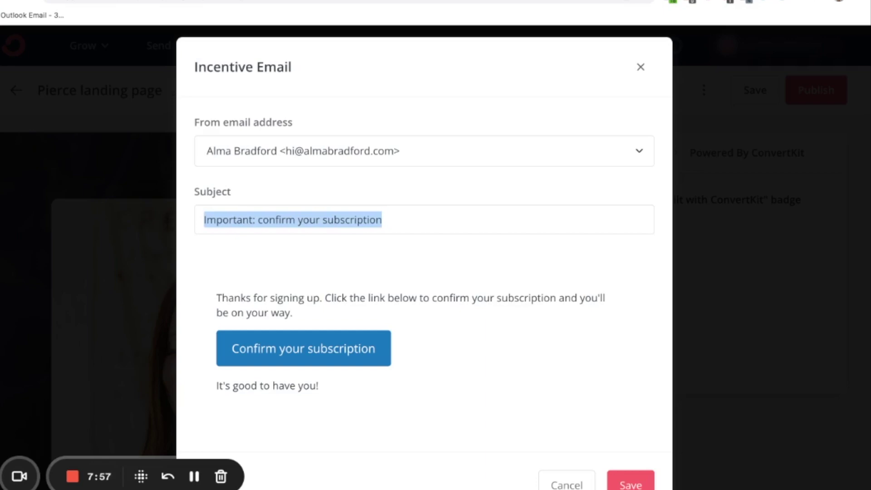
type("Download Your eBook")
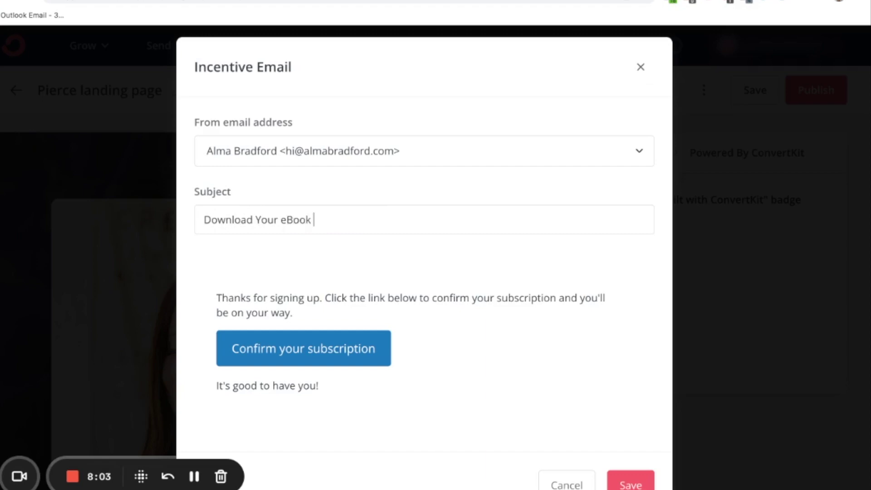
type(" - Instagram Guide")
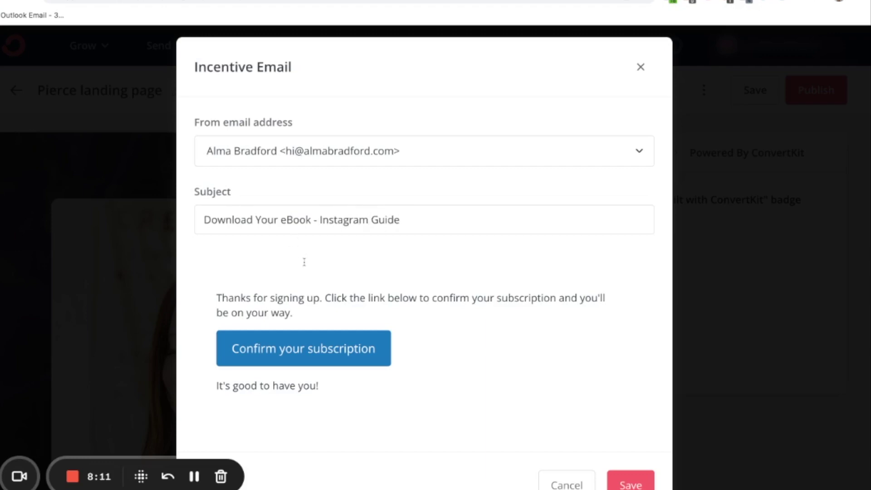
scroll(286, 272, "down", 2)
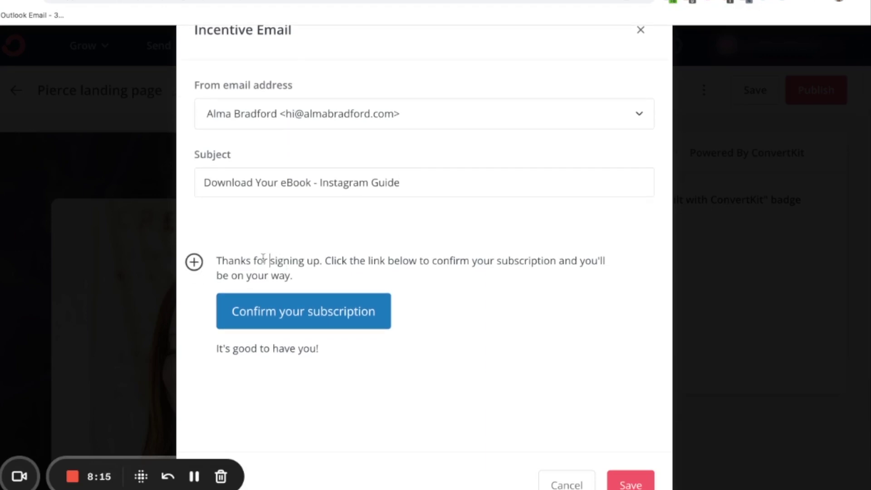
End the email's opening sentence with 'download your ebook.' and add a blank line below it.
left_click(270, 262)
left_click(473, 263)
key("shift+Down")
type("d")
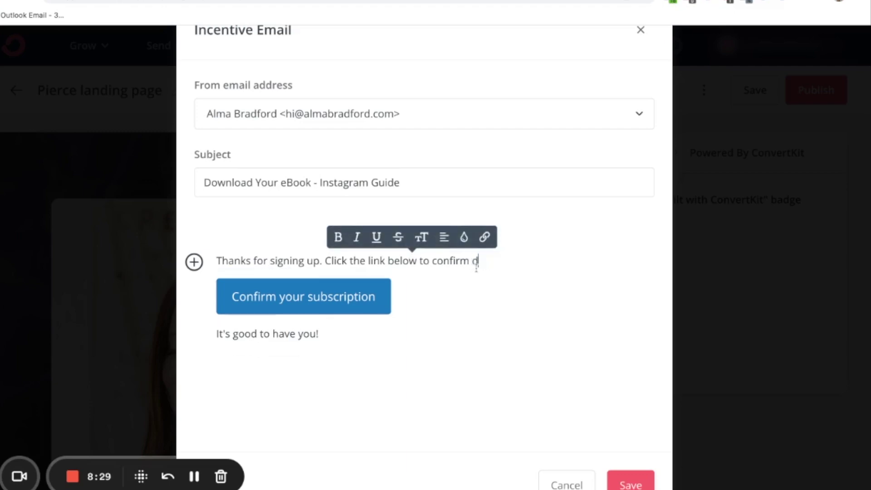
type("ownload your ebook.")
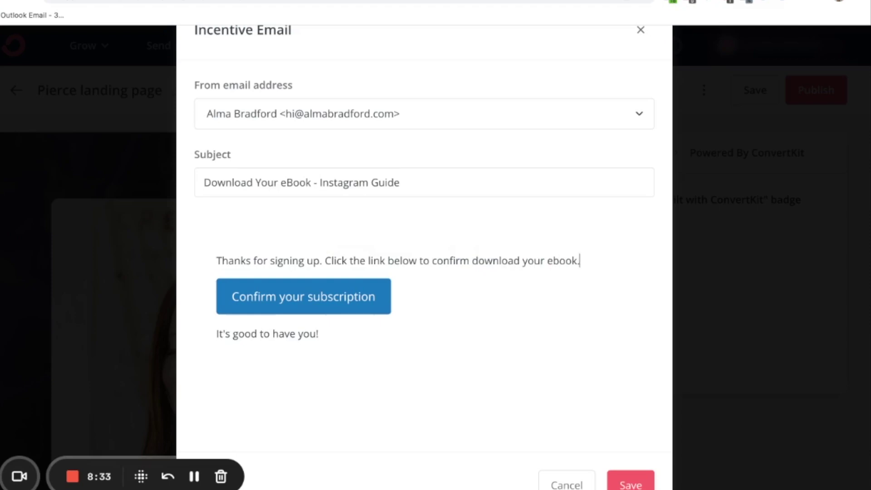
key("Return")
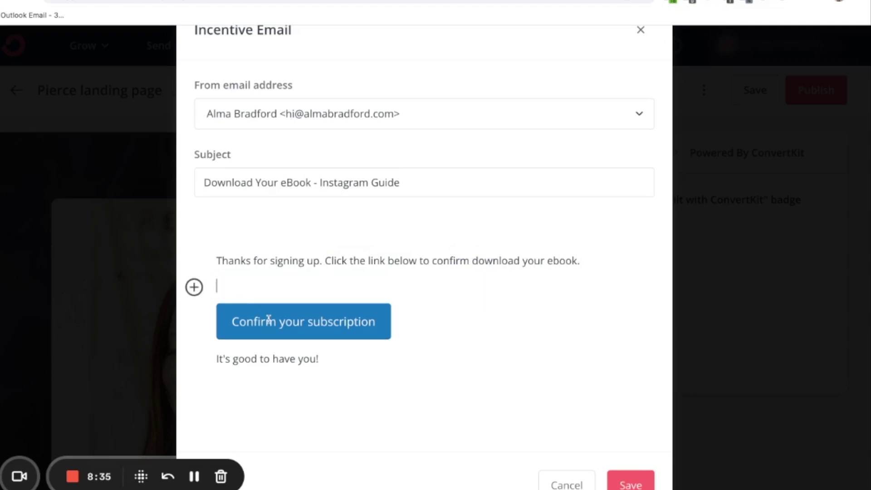
double_click(270, 320)
Change the email button's label from 'Confirm your subscription' to 'Download Here'.
triple_click(270, 321)
type("D")
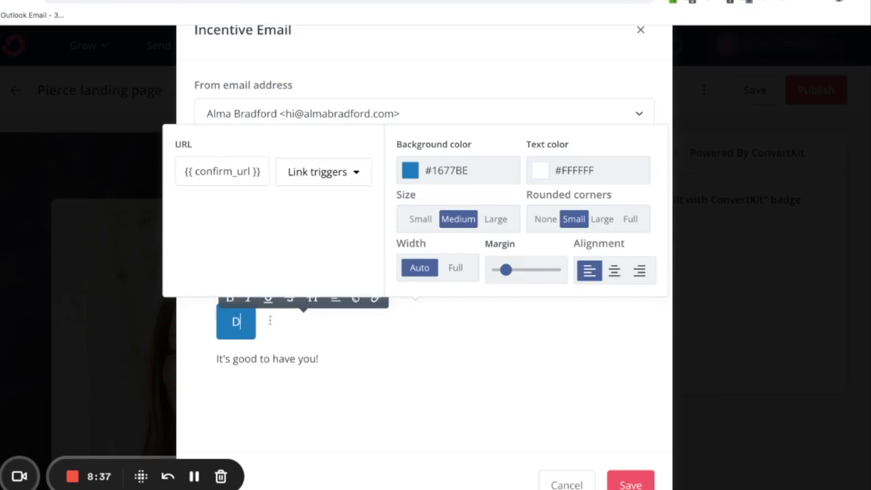
type("ownload Here")
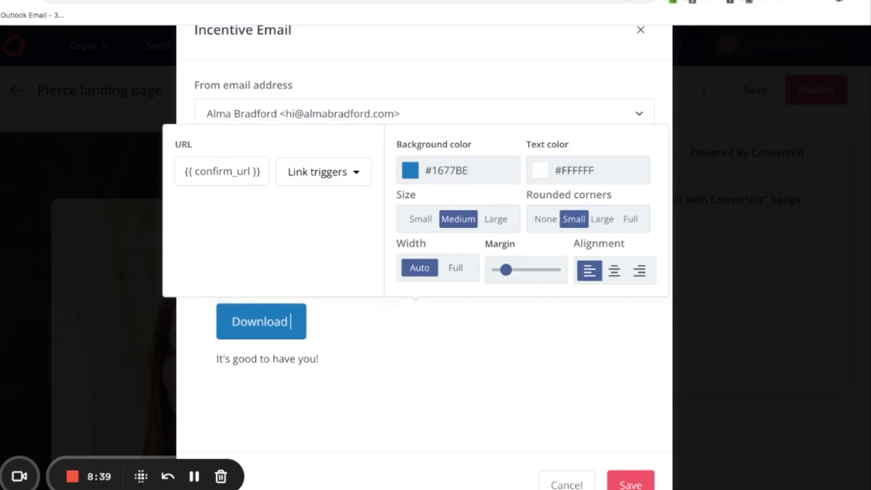
left_click(346, 361)
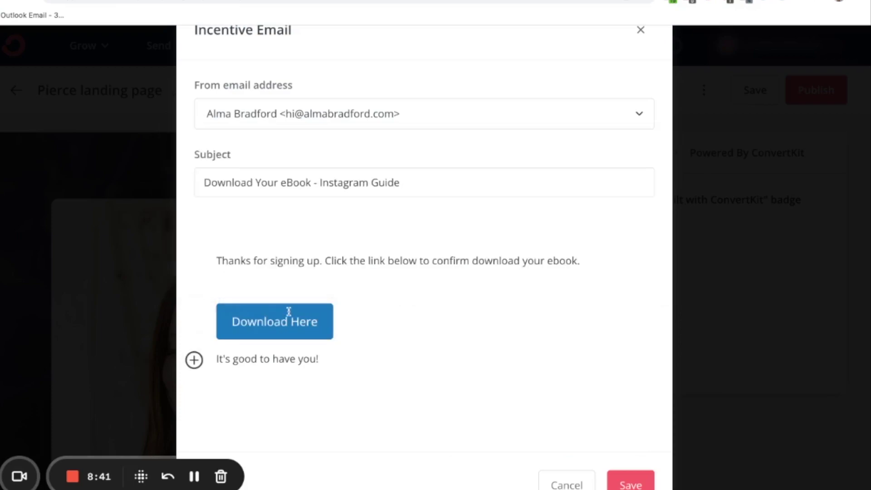
Set the Download Here button's background colour to magenta.
left_click(276, 321)
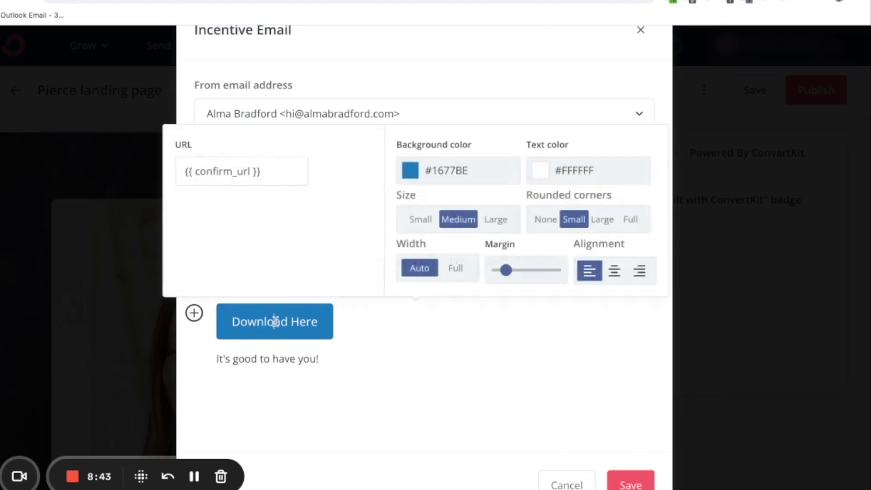
left_click(411, 171)
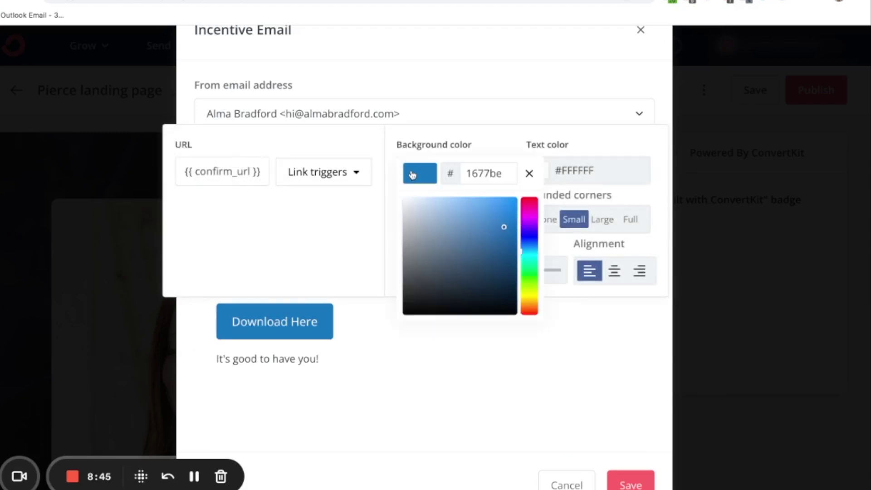
mouse_move(527, 217)
left_mouse_down()
mouse_move(531, 212)
mouse_move(531, 226)
mouse_move(532, 217)
left_mouse_up()
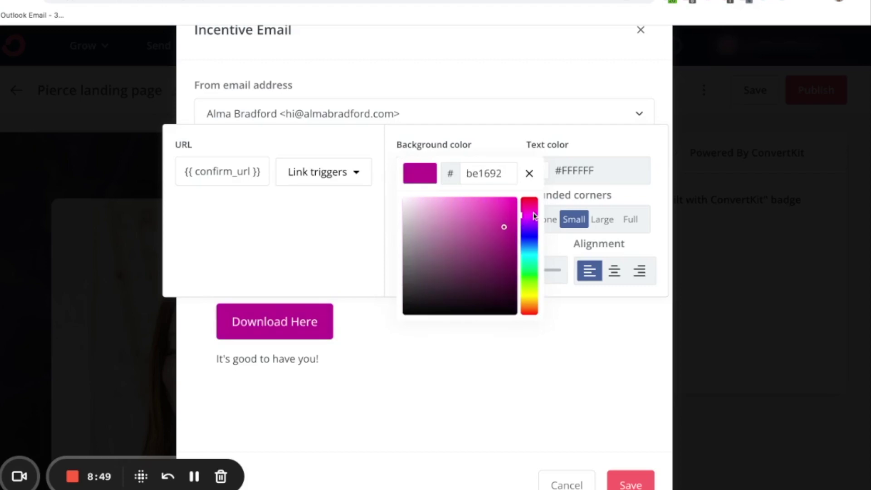
left_click(477, 382)
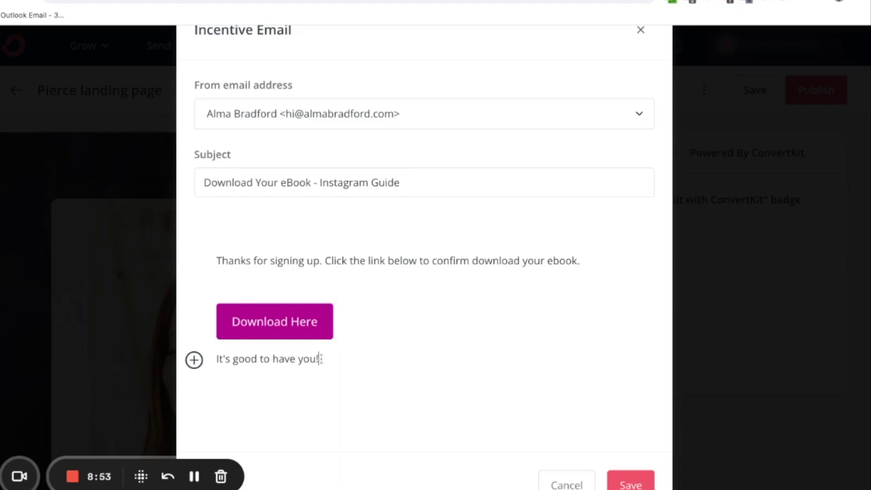
left_click_drag(320, 359, 217, 359)
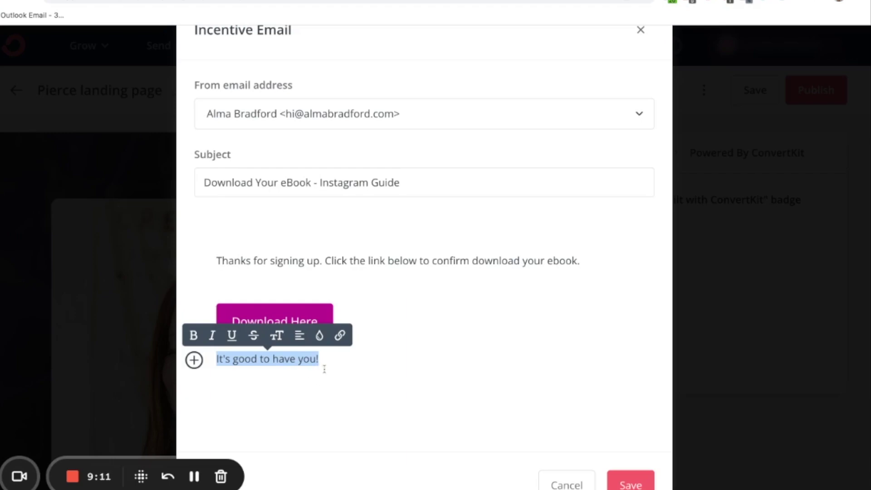
Sign the email off with 'Best,' and the sender's name on separate lines, then save it.
key("Return")
type("B")
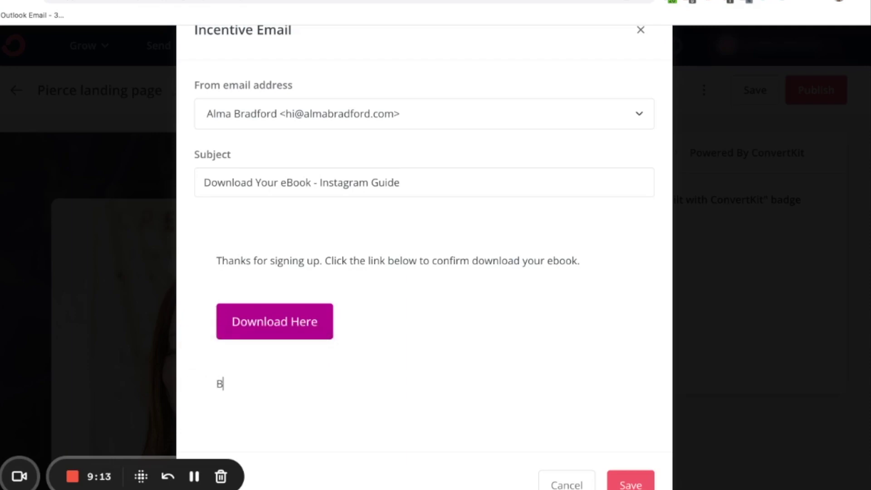
type("est,")
key("Return")
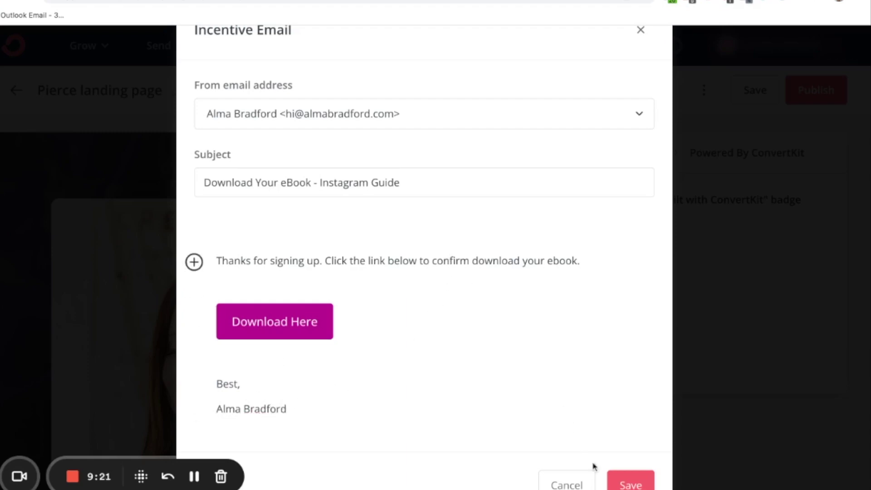
left_click(629, 485)
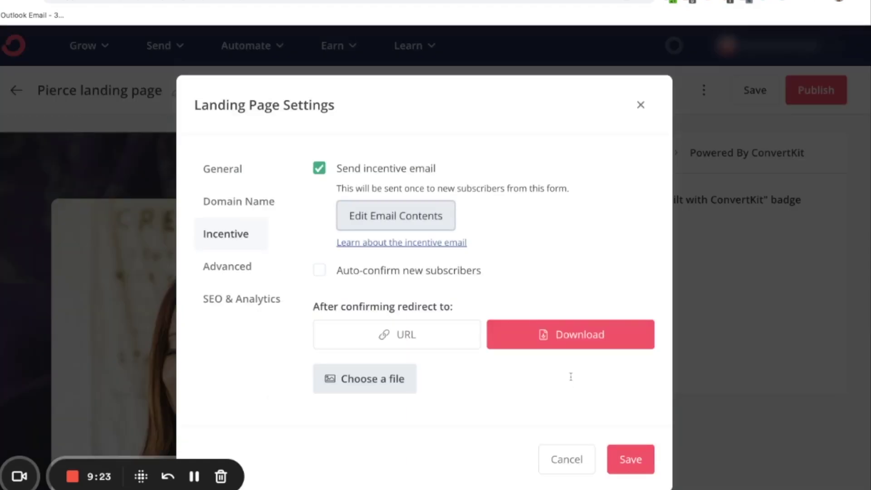
Save the landing page settings, publish the page and copy its share URL.
left_click(624, 460)
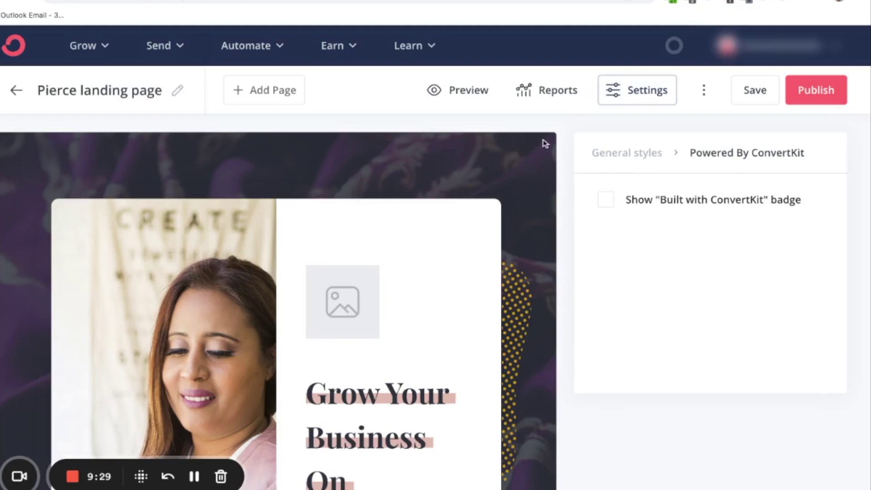
left_click(816, 92)
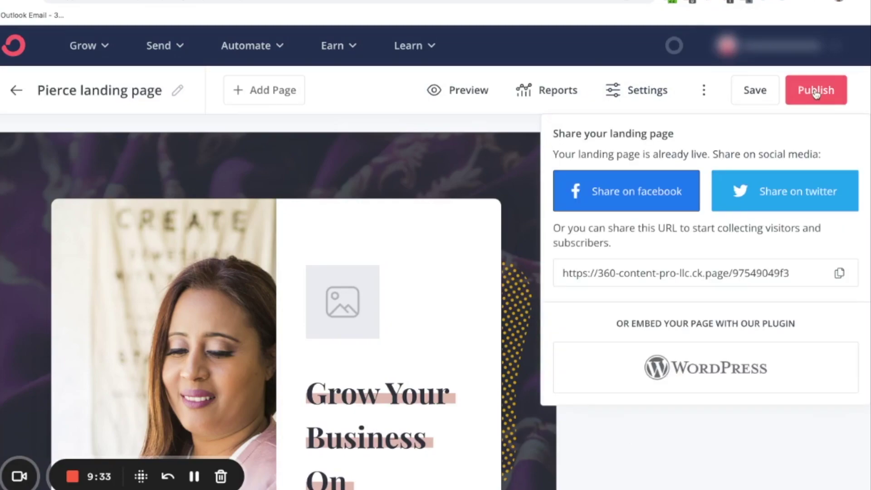
triple_click(682, 275)
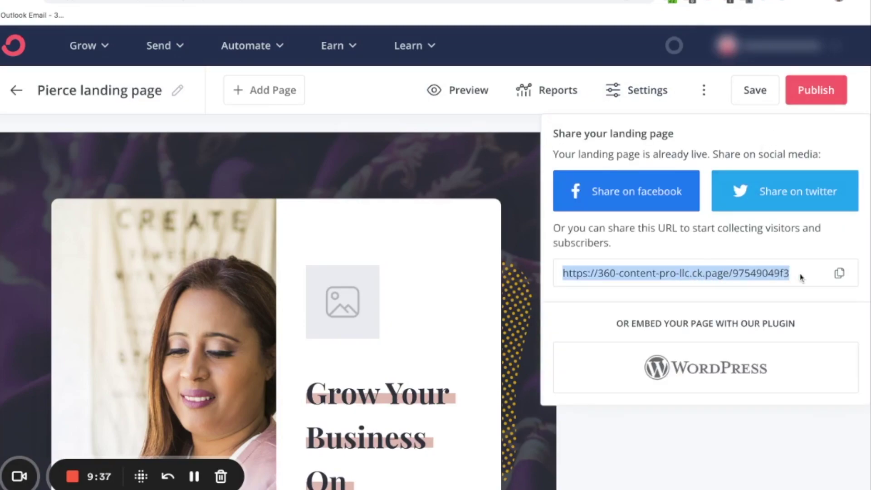
left_click(840, 274)
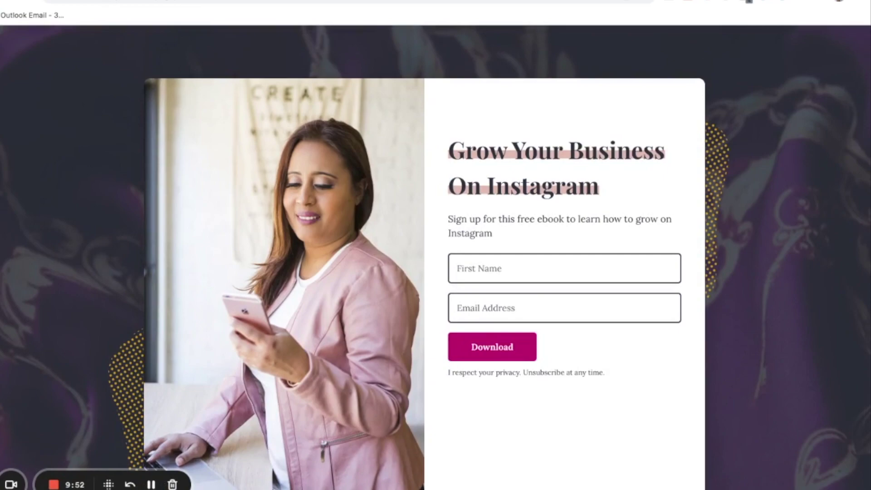
scroll(501, 178, "down", 2)
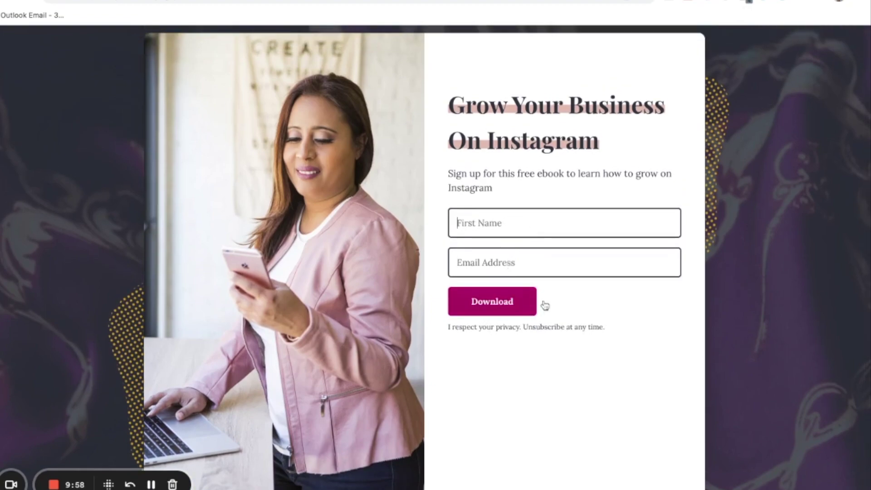
scroll(768, 298, "up", 2)
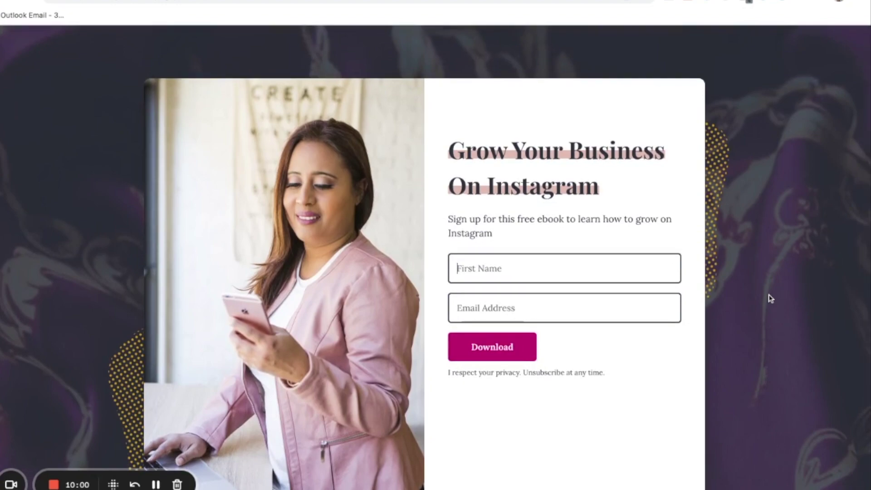